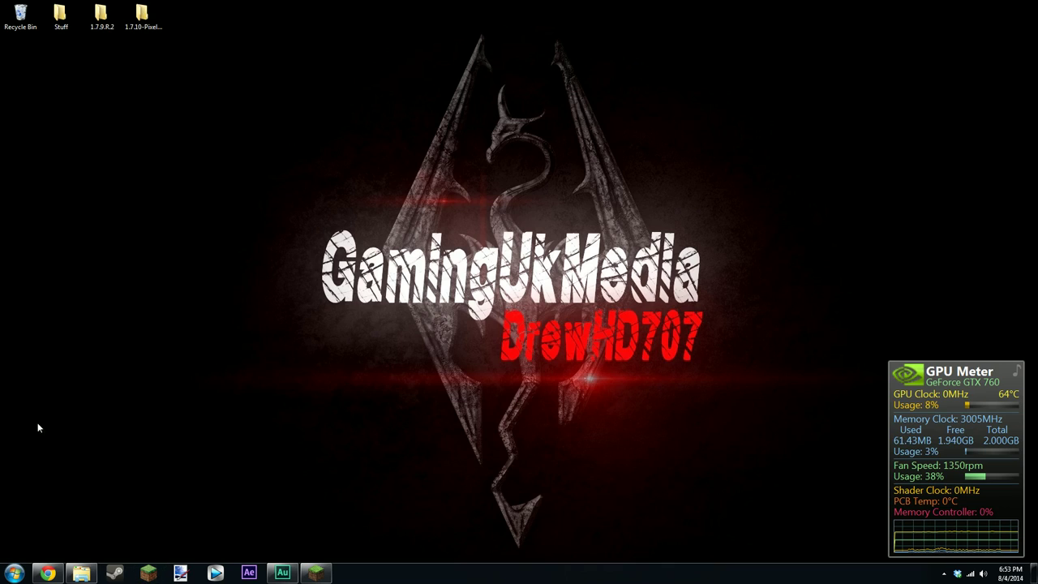
- Download the Forge build linked for Pixelmon 3.2.2 and open the Pixelmon-1.7.10-3.2.2-universal.jar download page in the browser
left_click(47, 574)
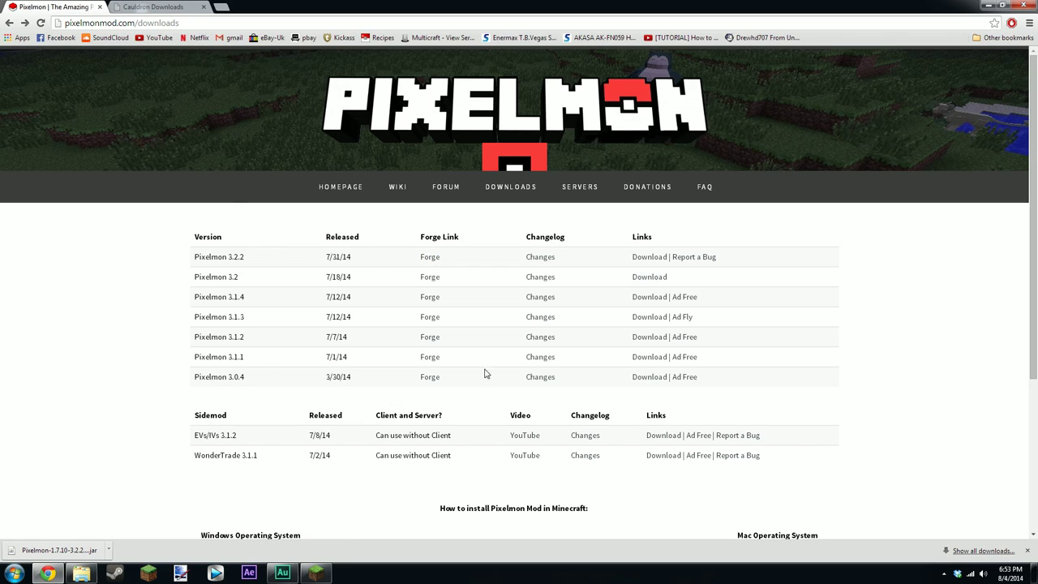
left_click(433, 258)
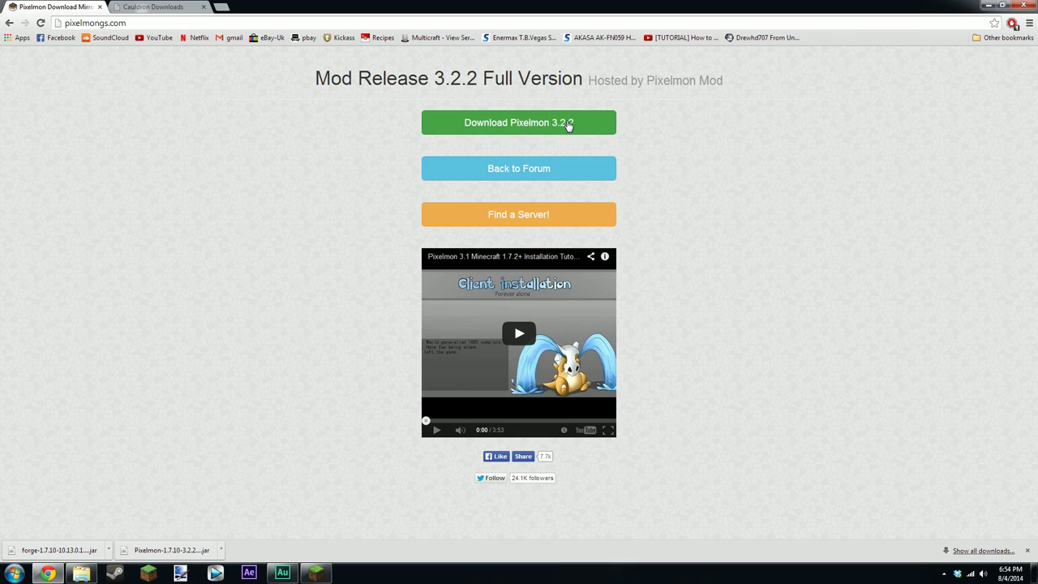
left_click(527, 132)
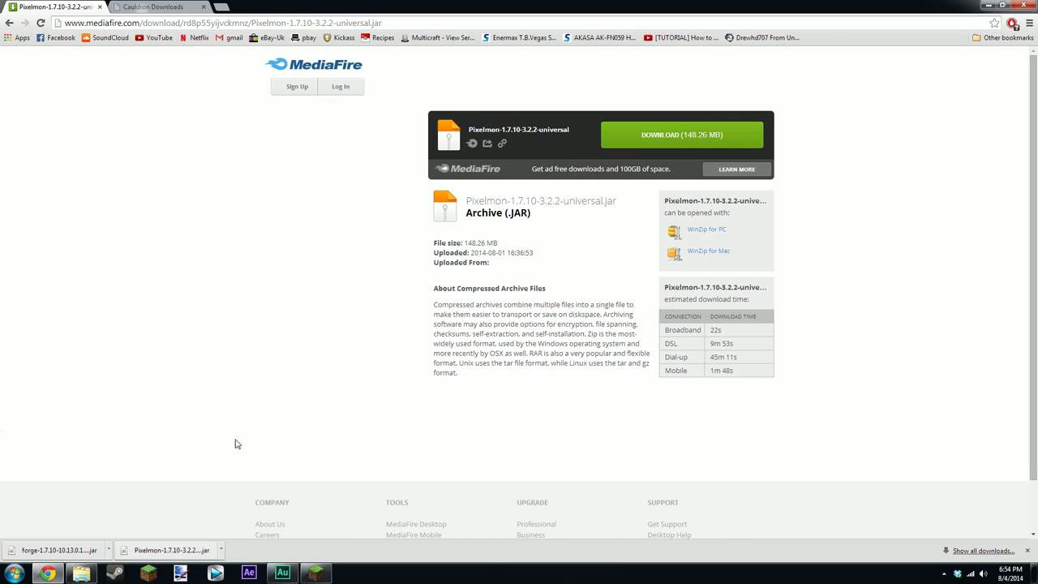
left_click(98, 7)
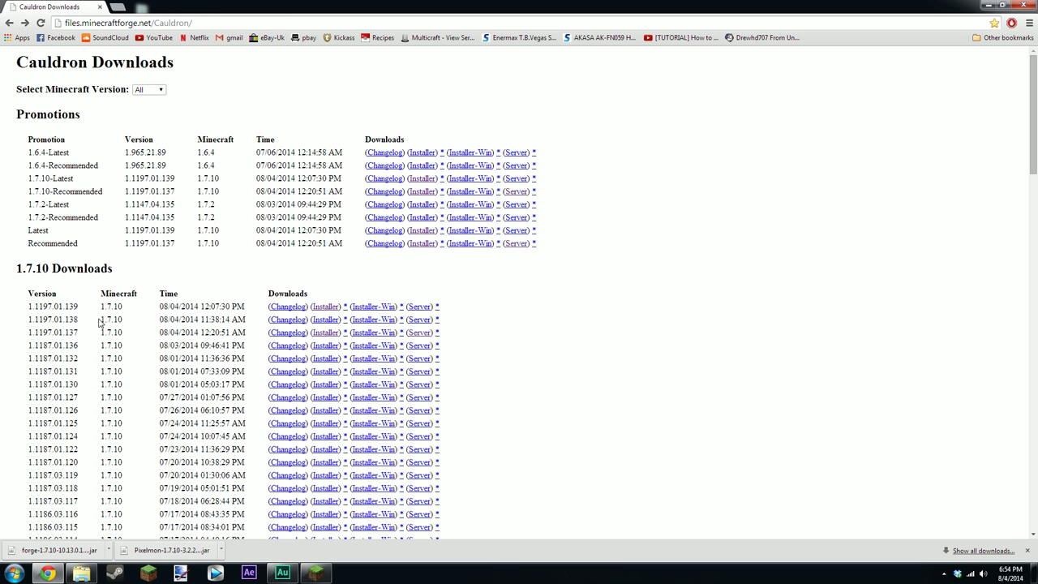
- Copy the downloaded forge-1.7.10-10.13.0.1180-installer (1).jar onto the desktop, replacing the existing copy
left_click(988, 4)
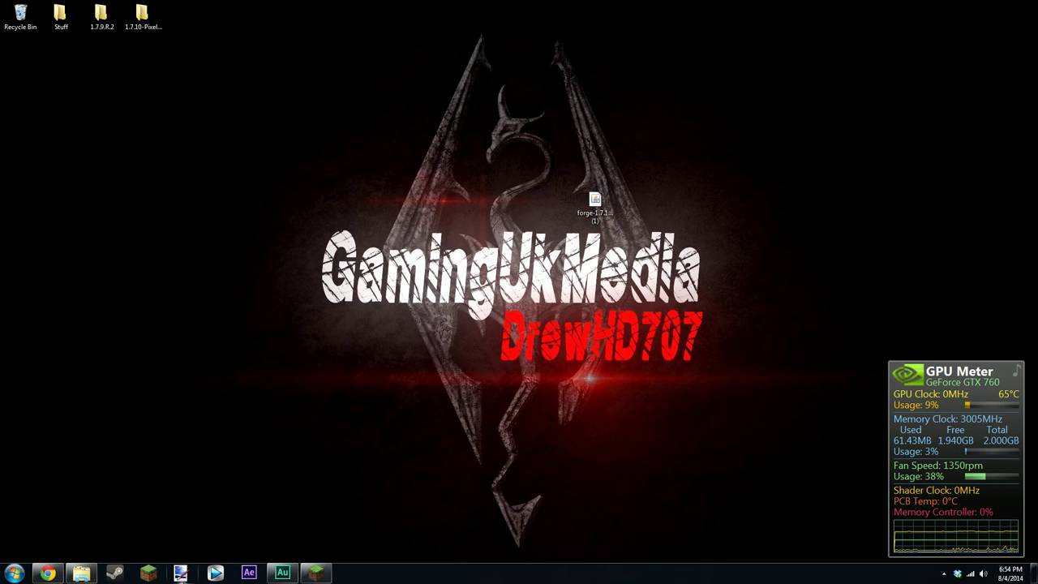
left_click(48, 574)
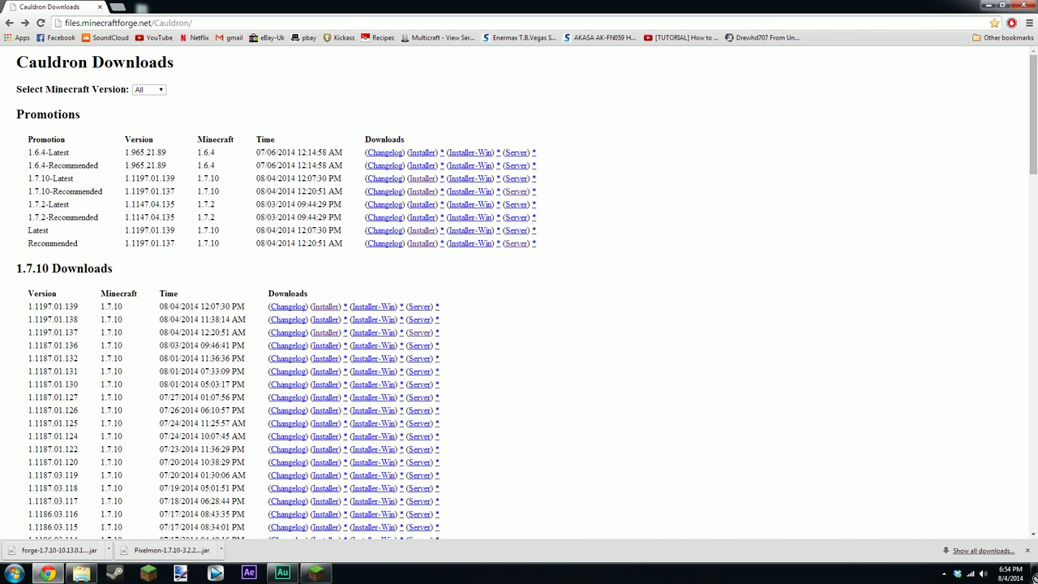
left_click_drag(1034, 568, 506, 204)
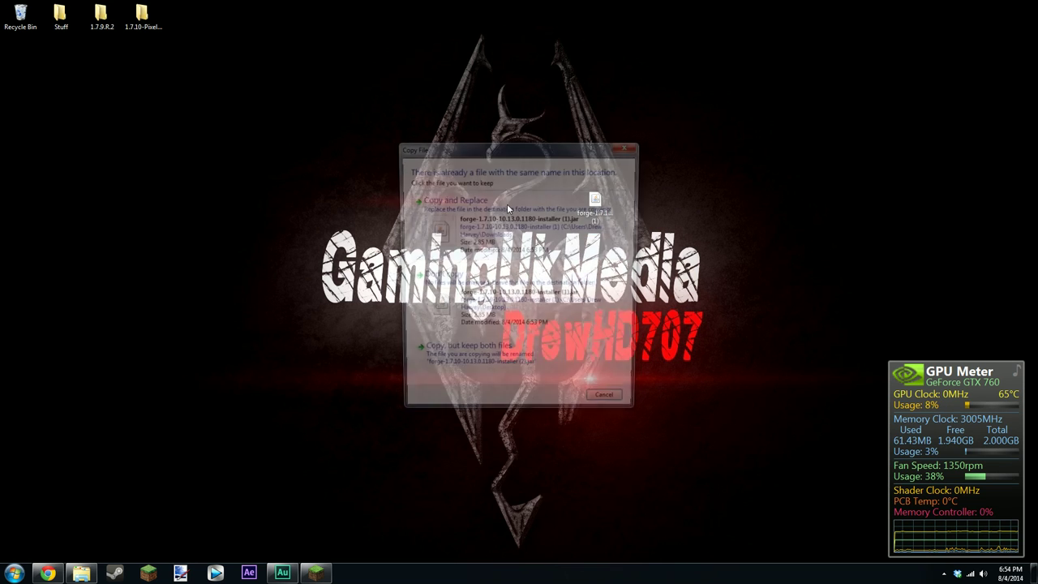
left_click(507, 228)
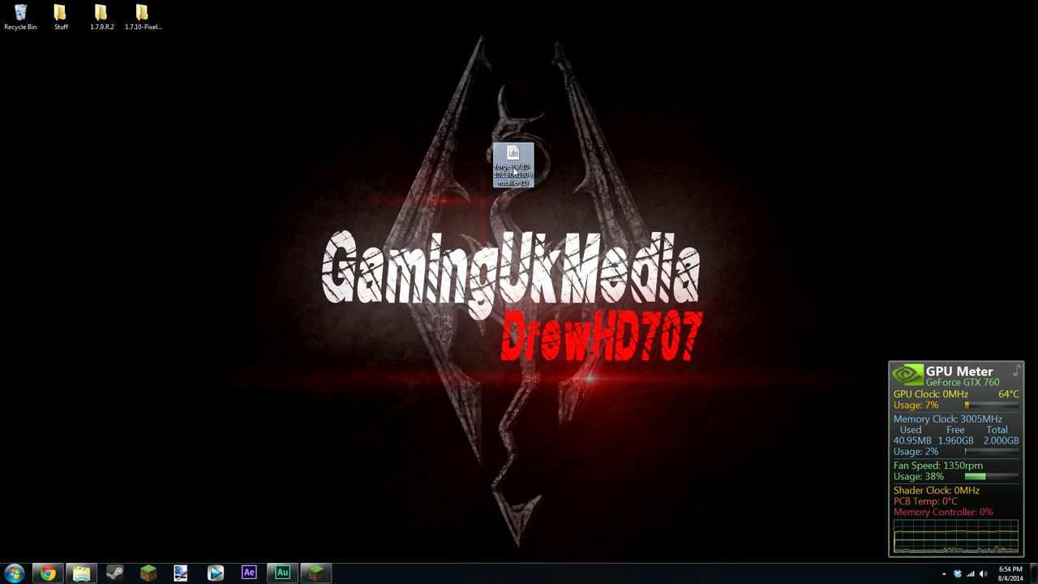
- Try to install the Forge 10.13.0.1180 client into the default .minecraft folder with the desktop installer
double_click(513, 168)
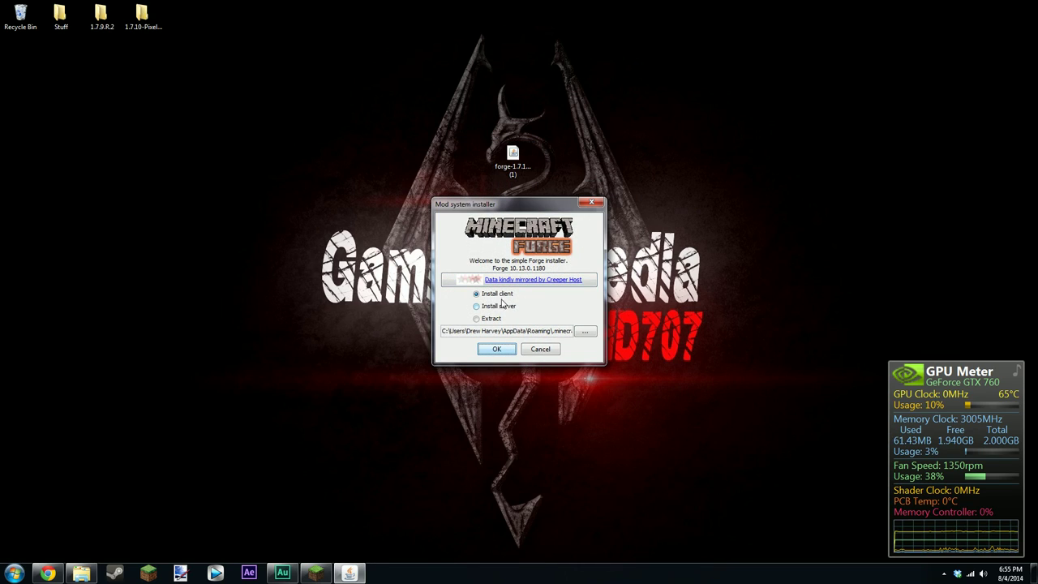
left_click(579, 333)
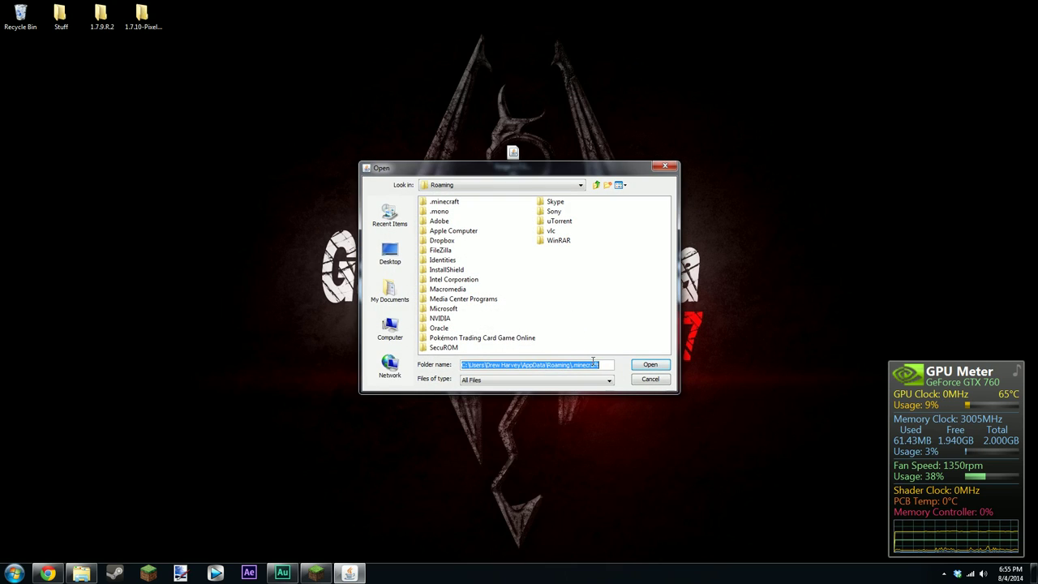
left_click(648, 380)
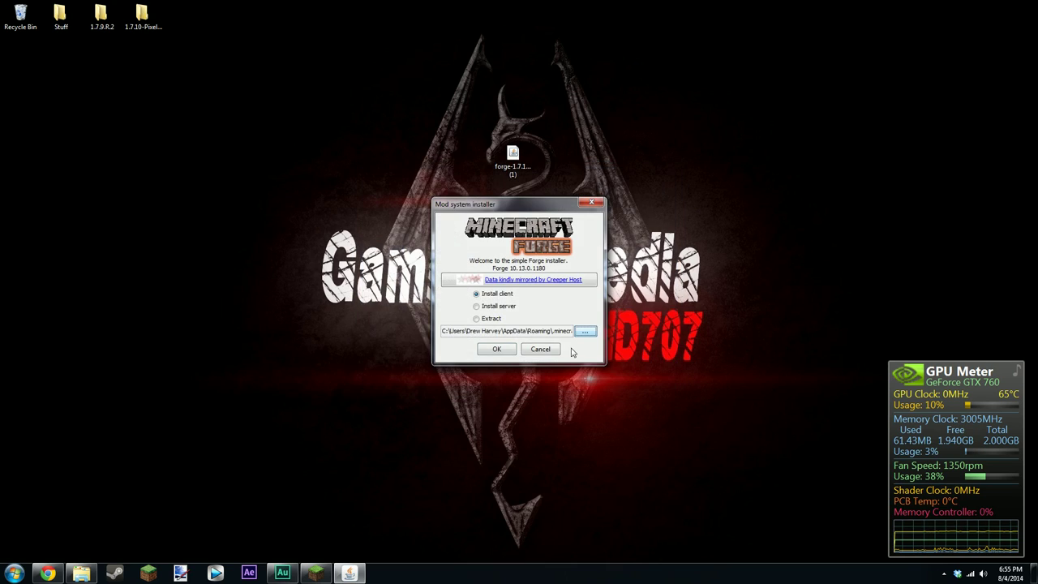
left_click(497, 351)
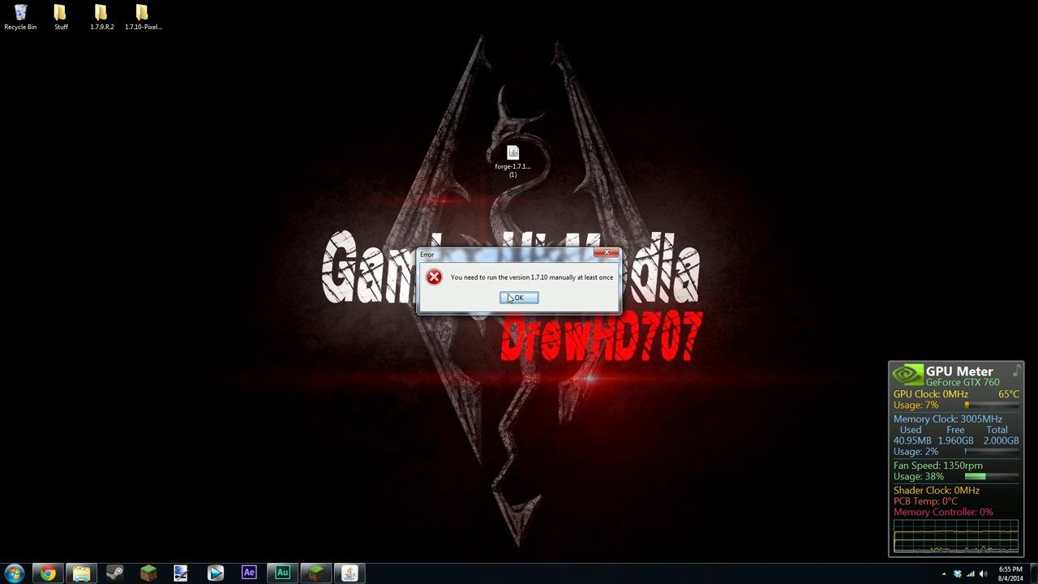
left_click(511, 299)
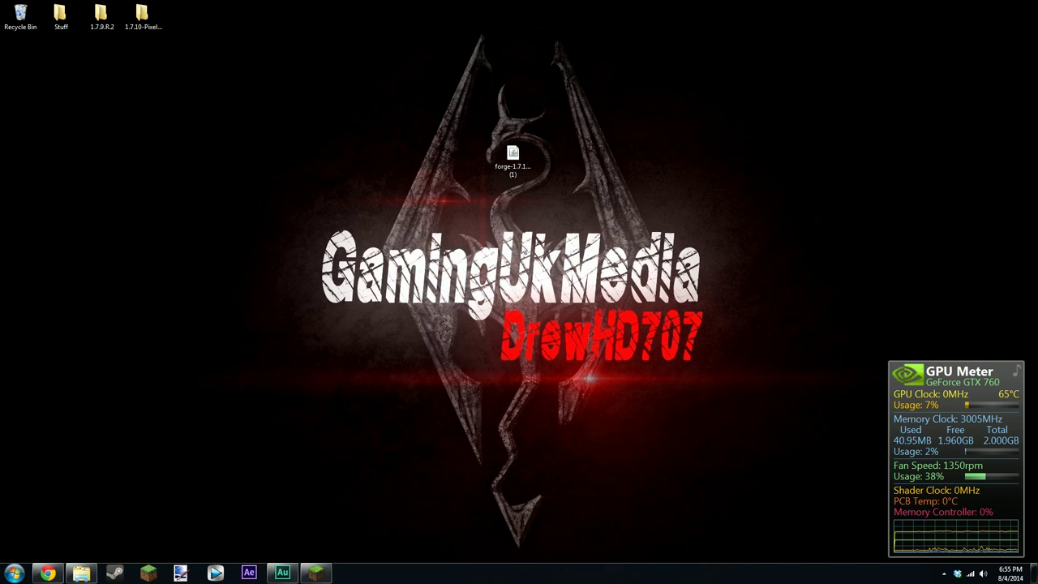
- Check that the Minecraft launcher's 1.7.10 profile uses release 1.7.10, and run the game once before quitting it
left_click(316, 573)
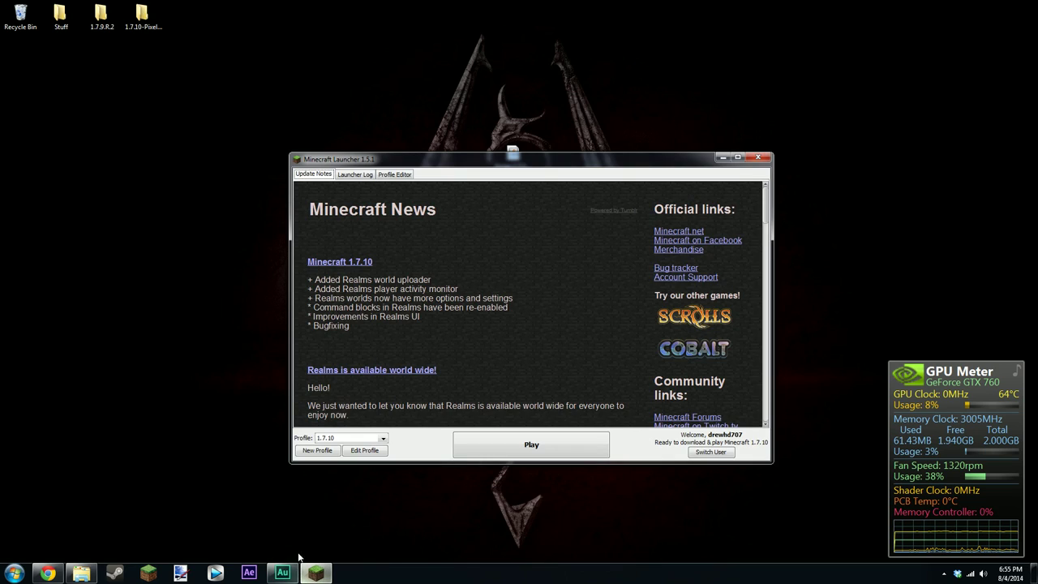
left_click(355, 448)
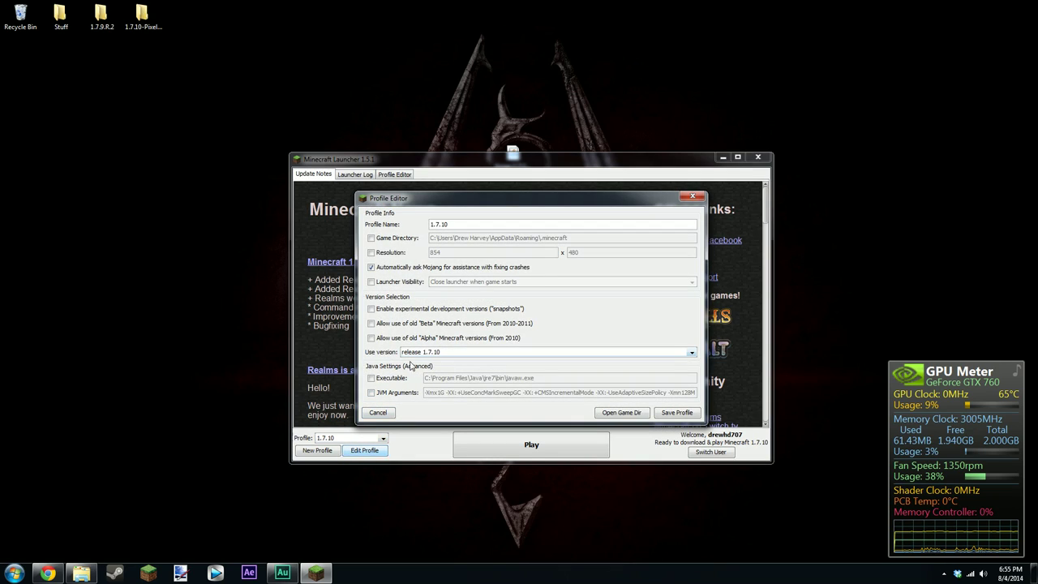
left_click(457, 357)
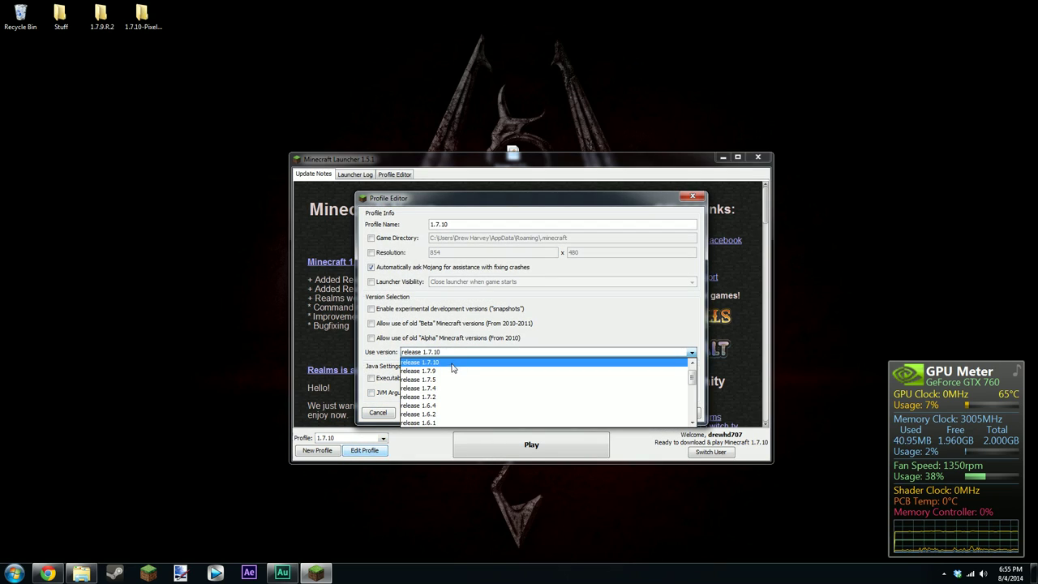
left_click(692, 363)
left_click(631, 335)
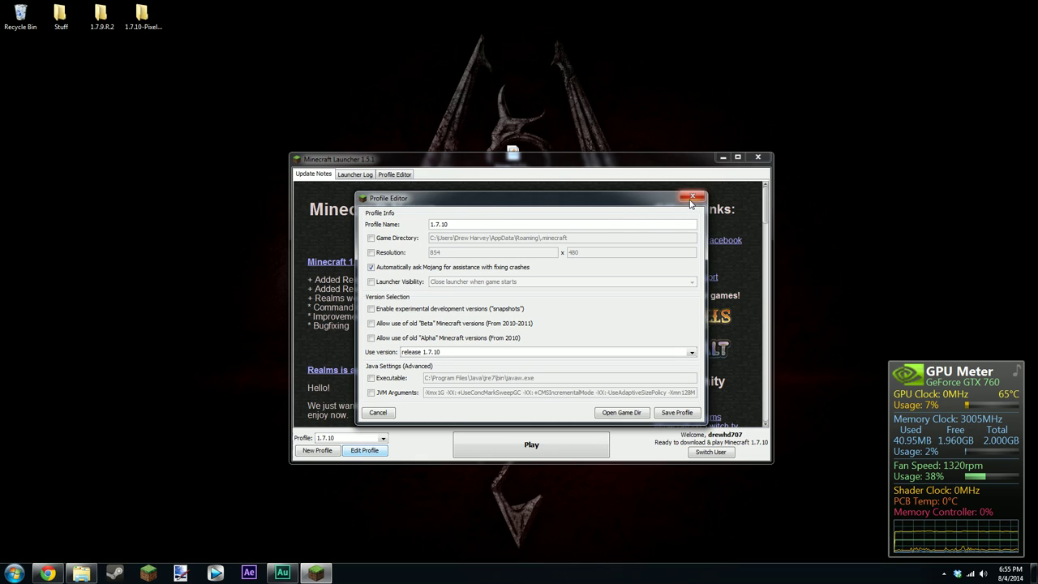
left_click(693, 196)
left_click(538, 442)
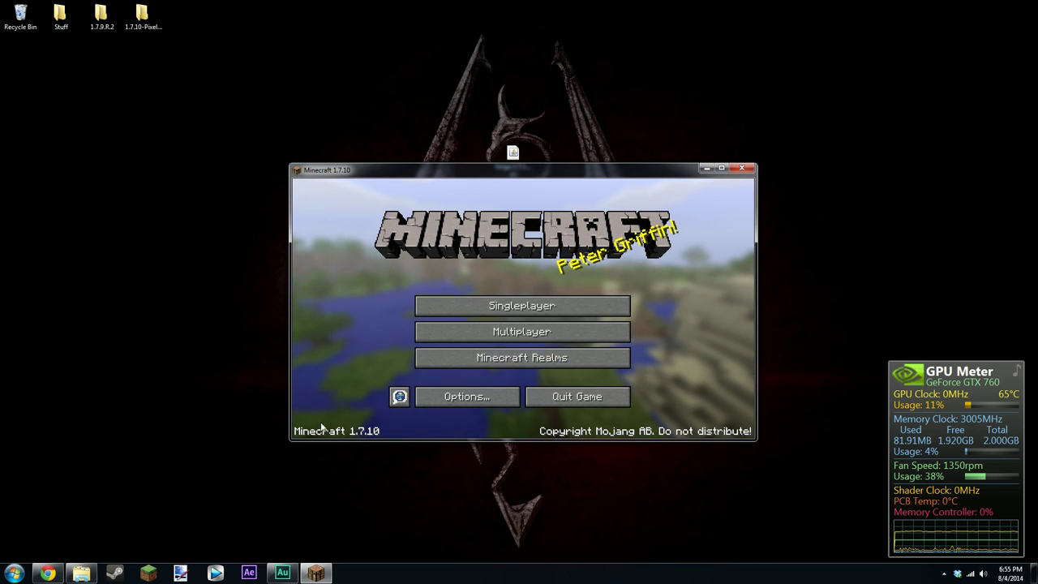
left_click(578, 396)
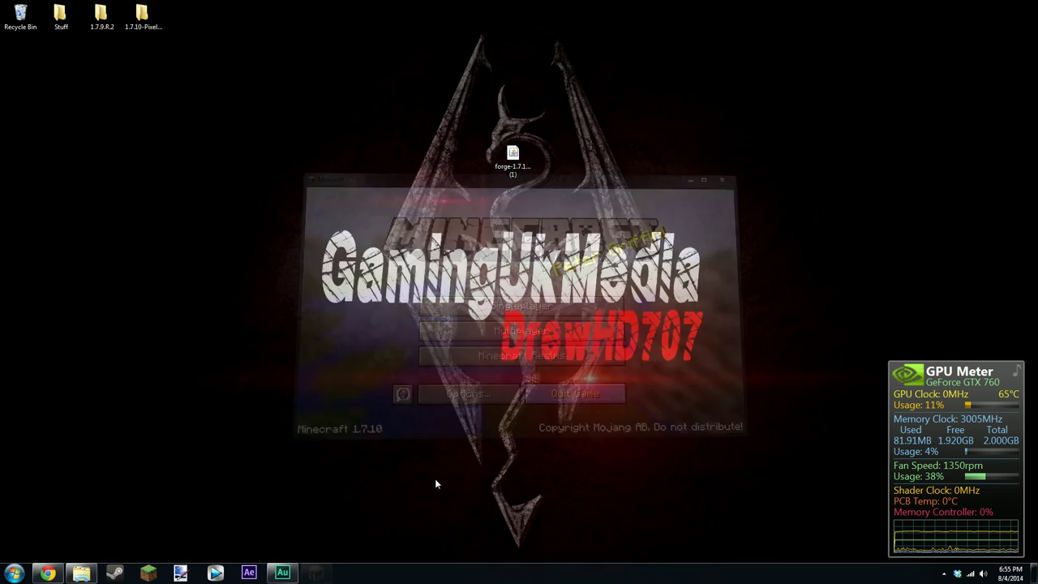
- Run the desktop Forge installer again and install the Forge 10.13.0.1180 client into the .minecraft folder
left_click(91, 574)
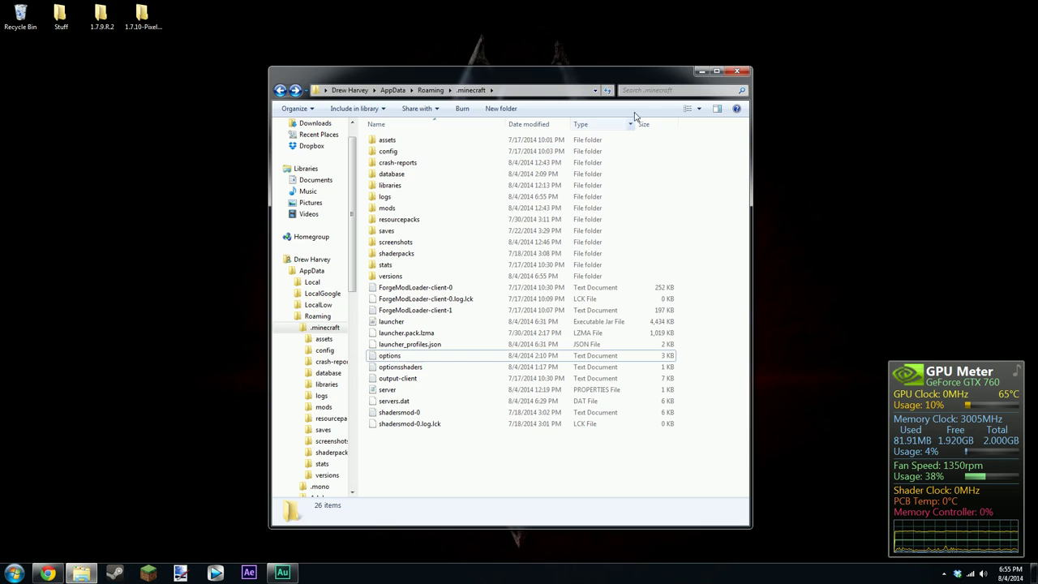
left_click(701, 71)
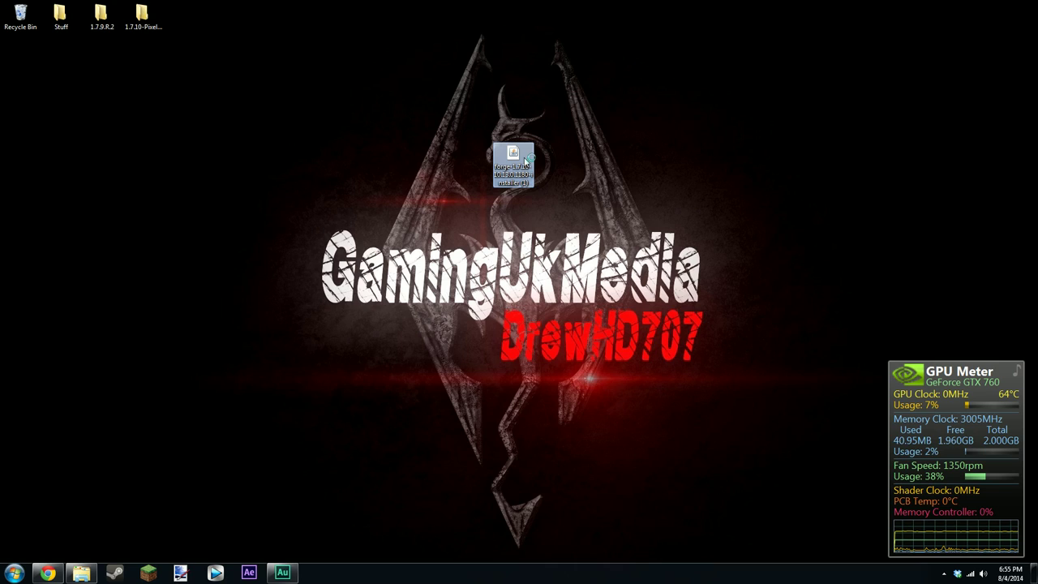
double_click(521, 166)
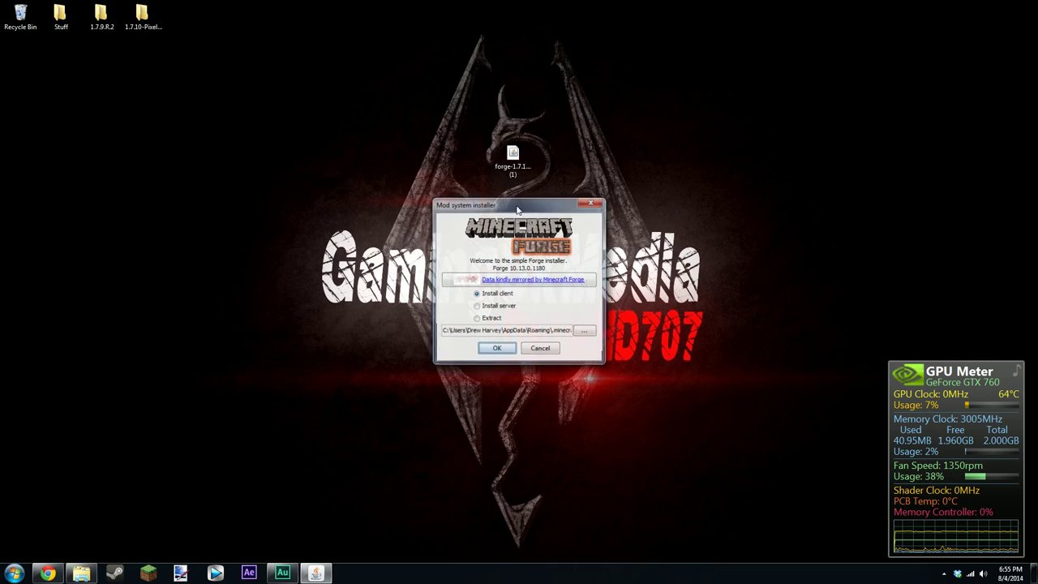
left_click(496, 349)
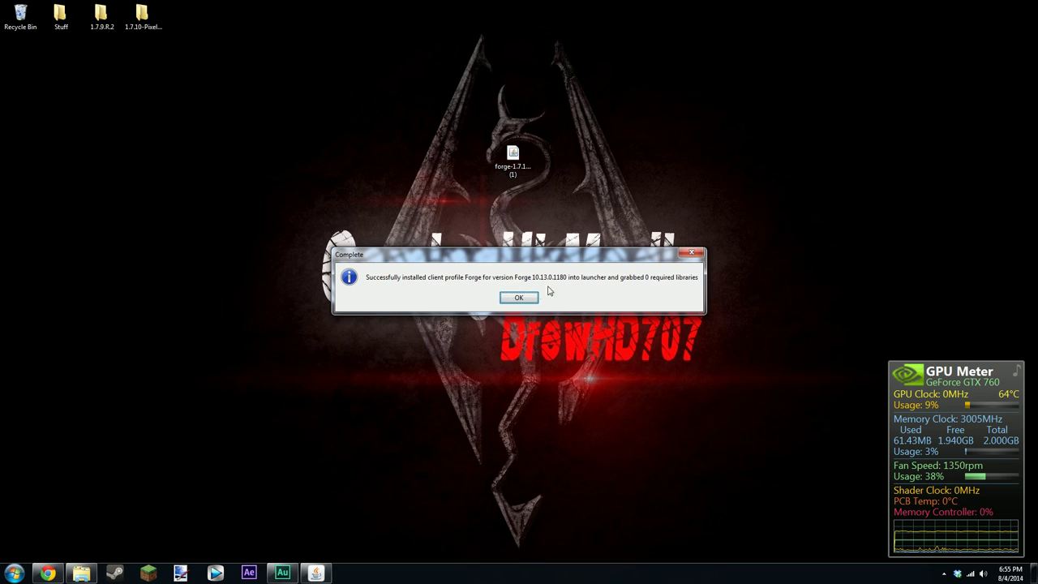
left_click(519, 297)
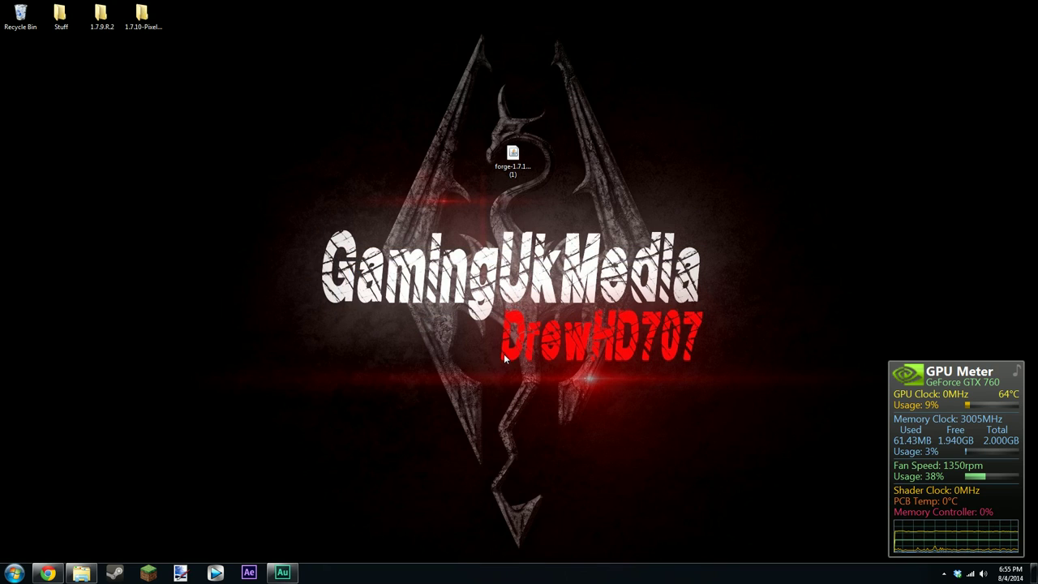
- Check the versions folder inside .minecraft for the 1.7.10 Forge version, and return to .minecraft
left_click(81, 572)
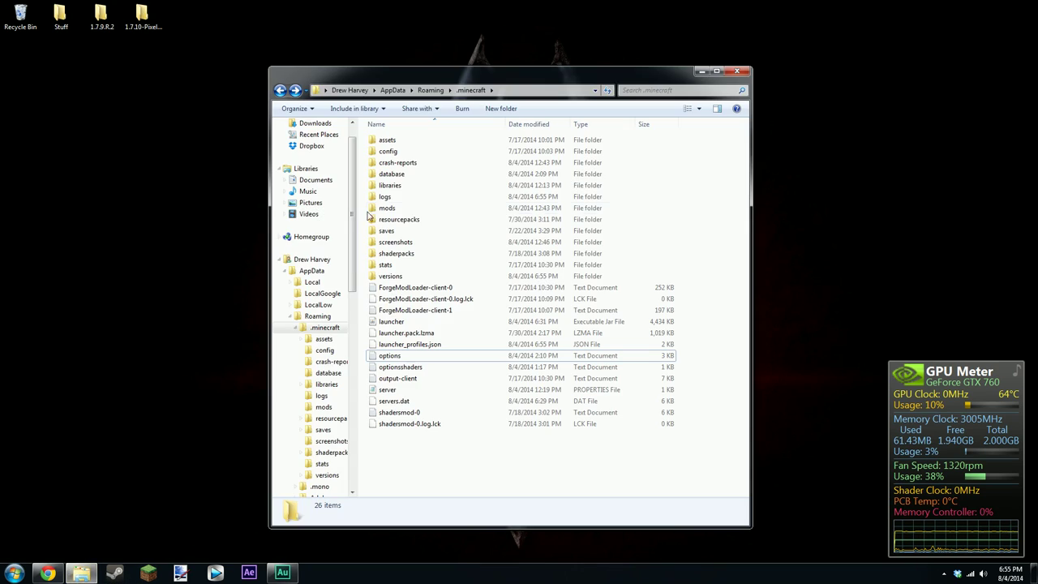
double_click(397, 277)
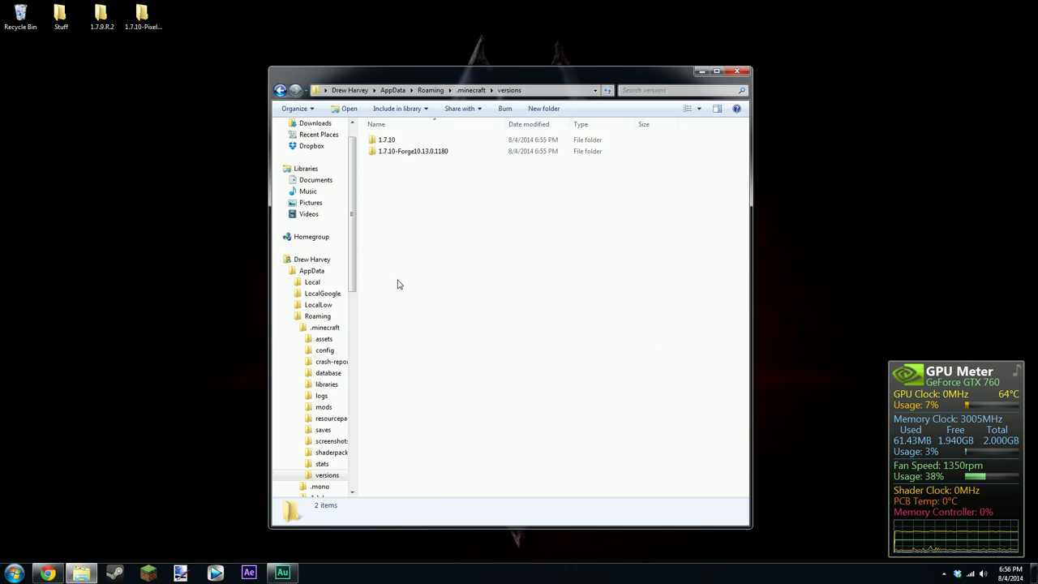
left_click(422, 152)
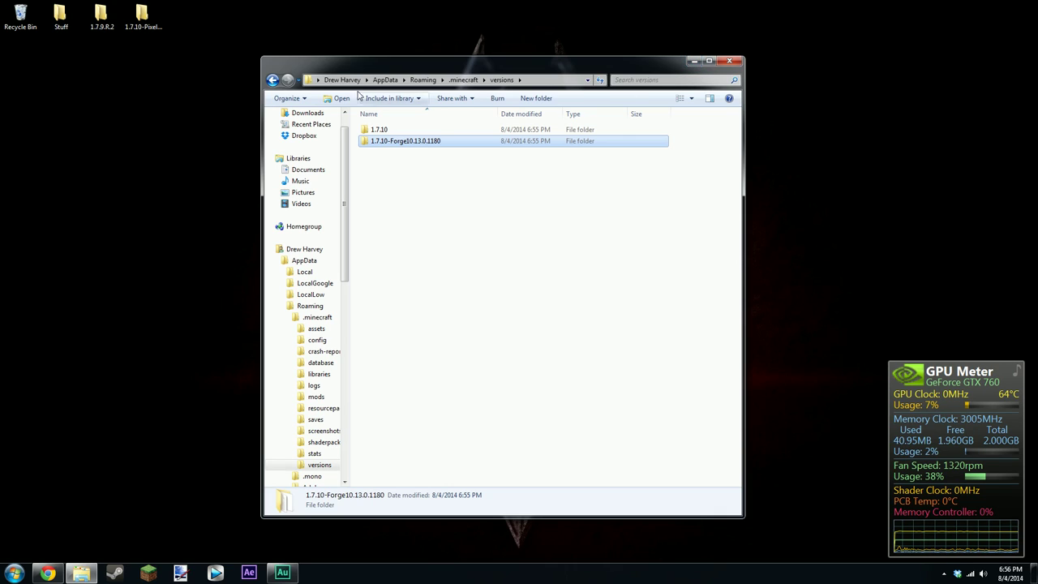
left_click(272, 80)
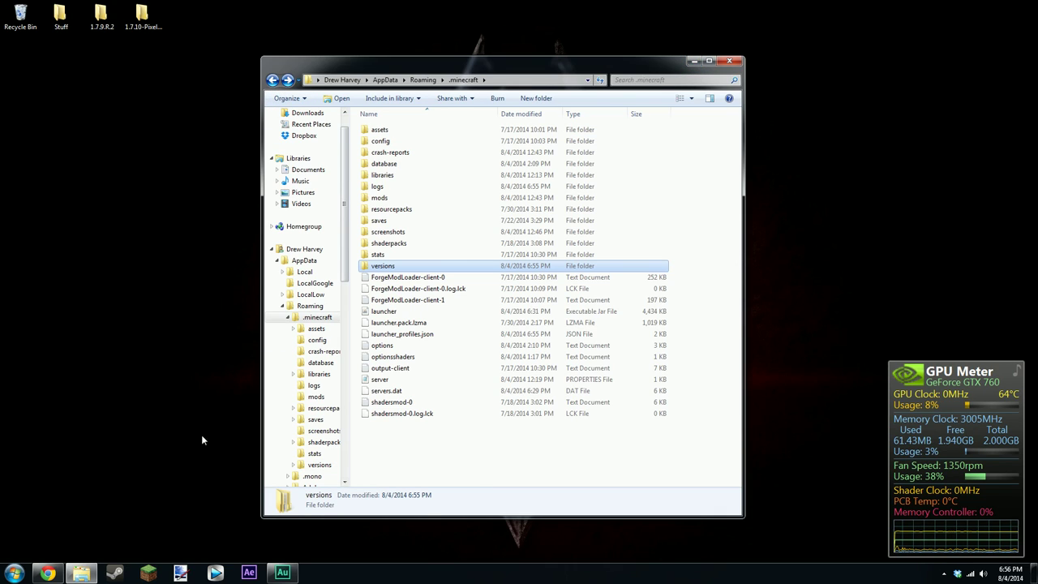
- Copy the downloaded Pixelmon 1.7.10-3.2.2 jar from the browser into the .minecraft mods folder and open that folder
left_click(60, 573)
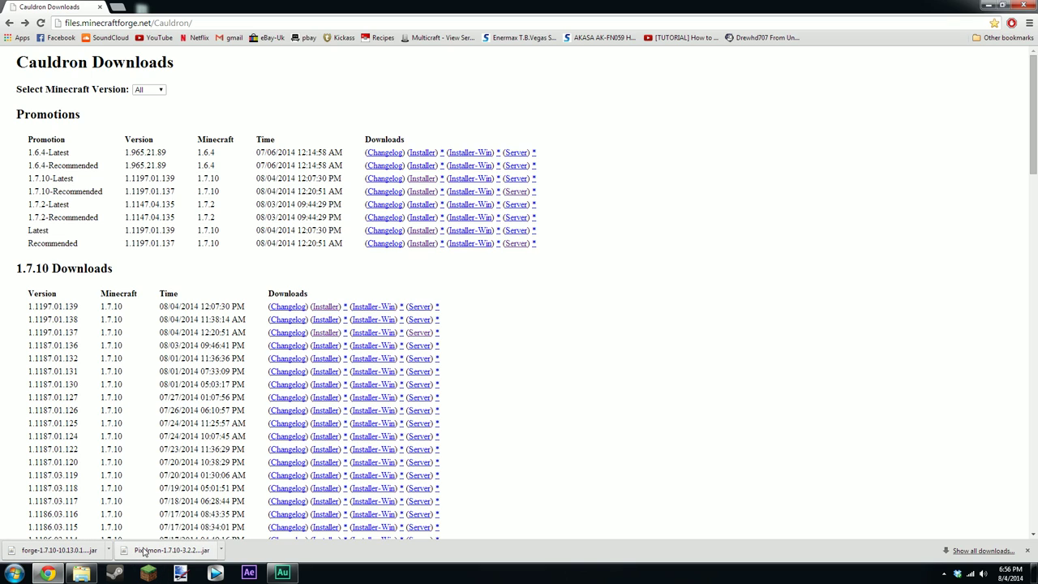
left_click_drag(144, 550, 398, 200)
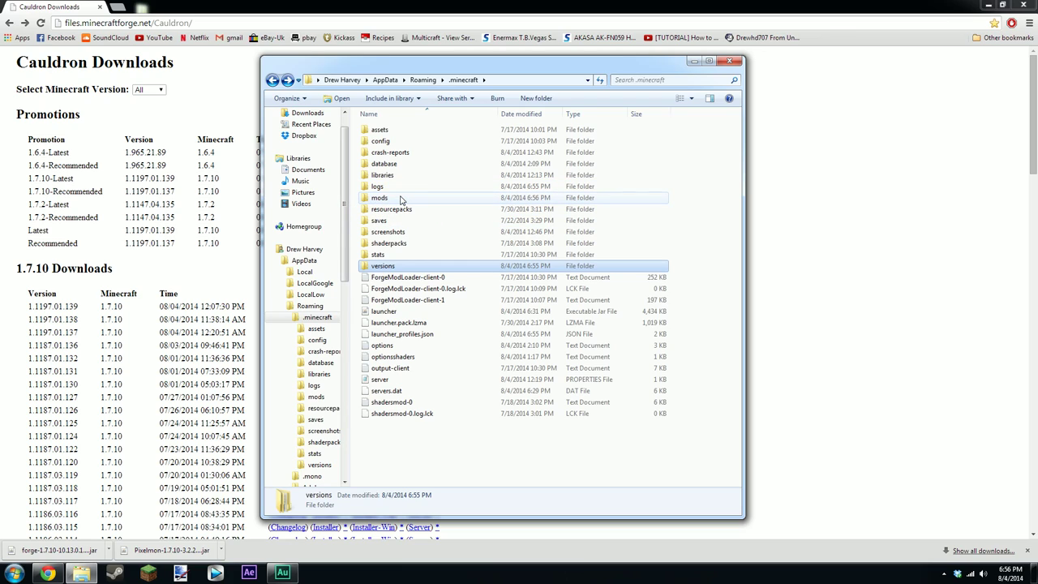
double_click(400, 199)
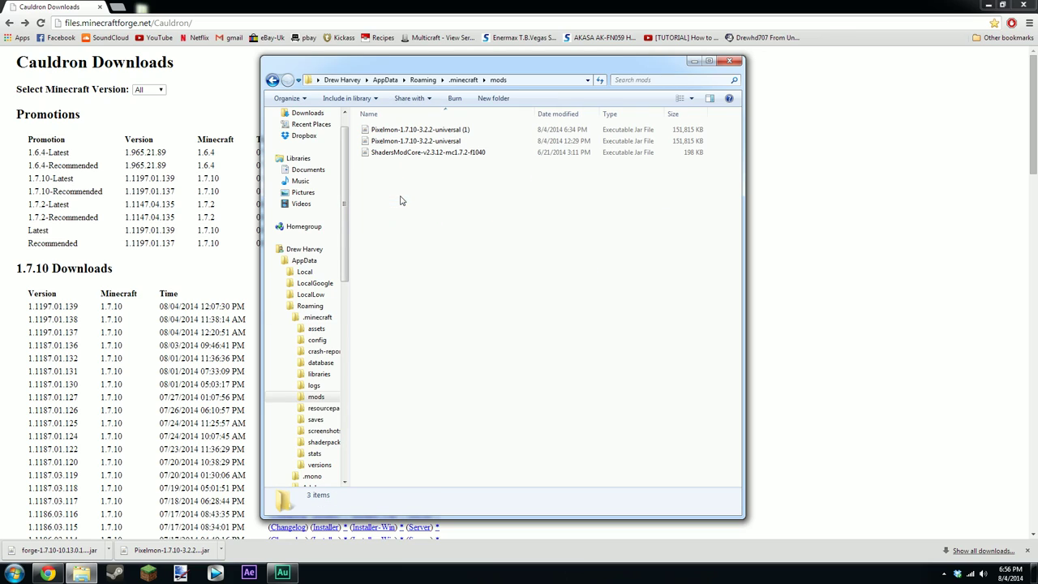
- Delete the duplicate file Pixelmon-1.7.10-3.2.2-universal (1) from the mods folder
left_click(475, 134)
right_click(475, 134)
left_click(520, 291)
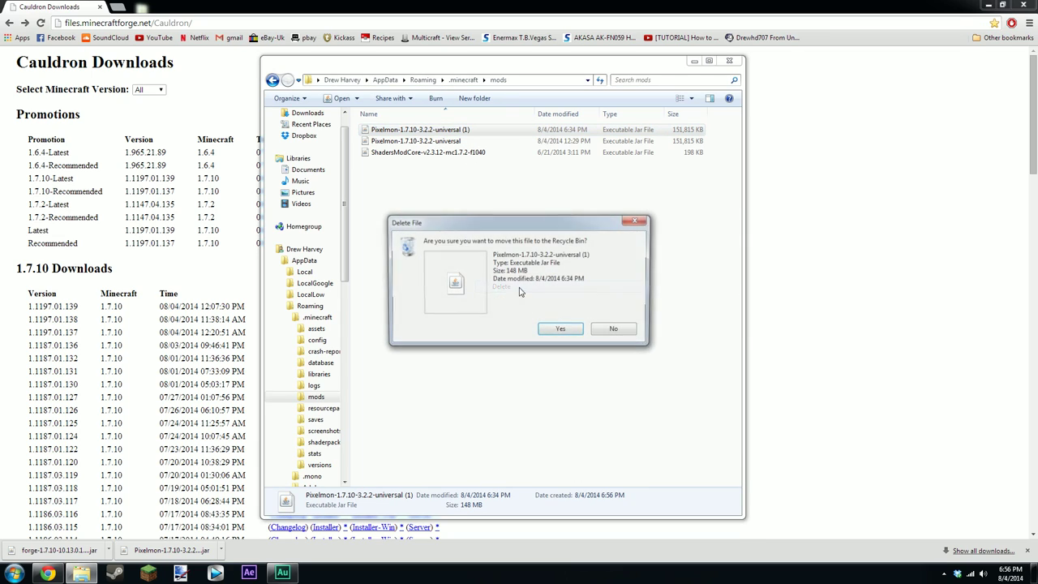
left_click(560, 329)
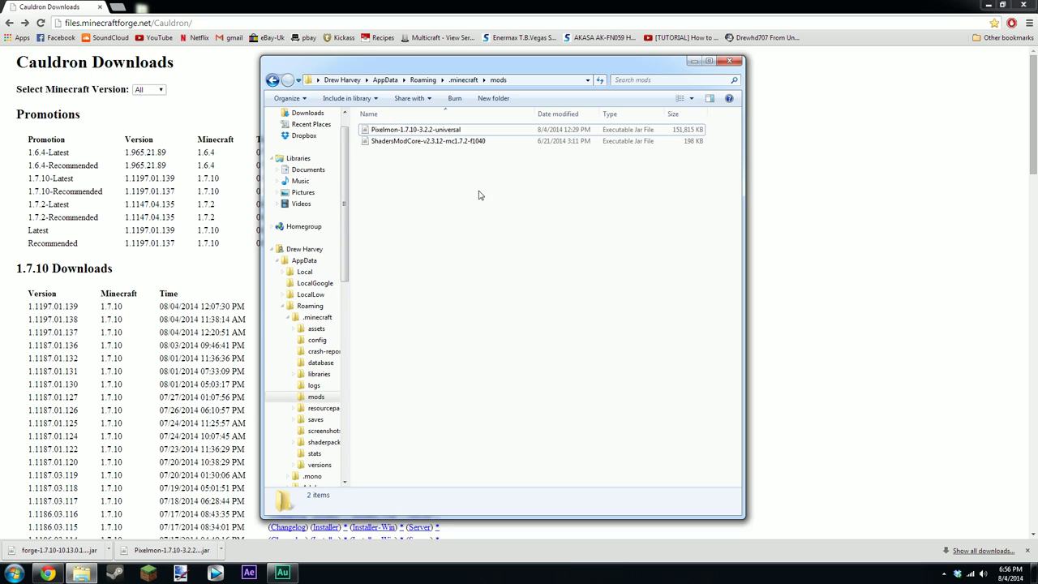
- Close the mods folder, open the Minecraft launcher, and edit the profile to use release 1.7.10-Forge10.13.0.1180 under the name "1.7.10 forge"
left_click(730, 61)
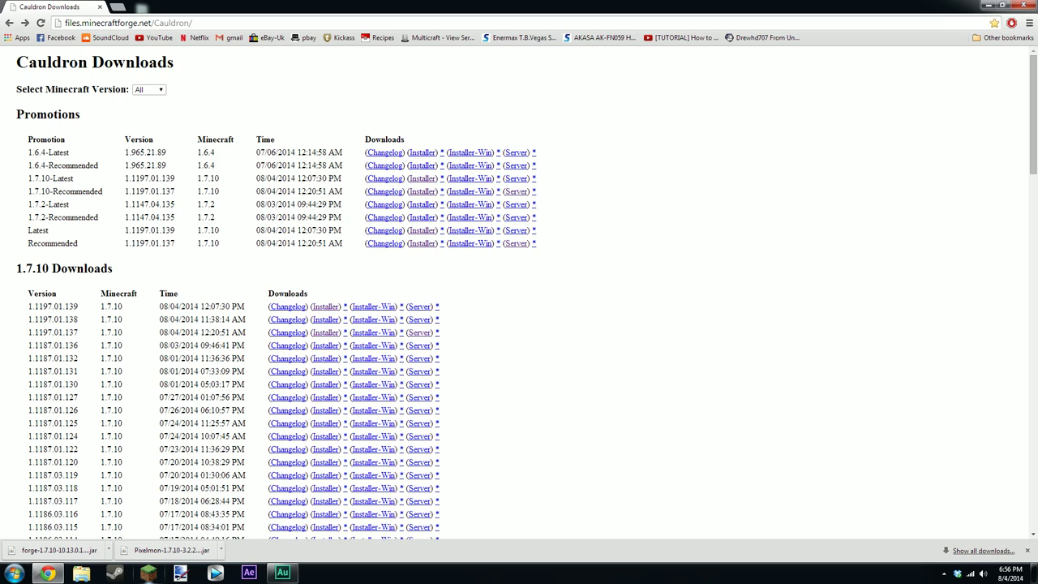
left_click(148, 573)
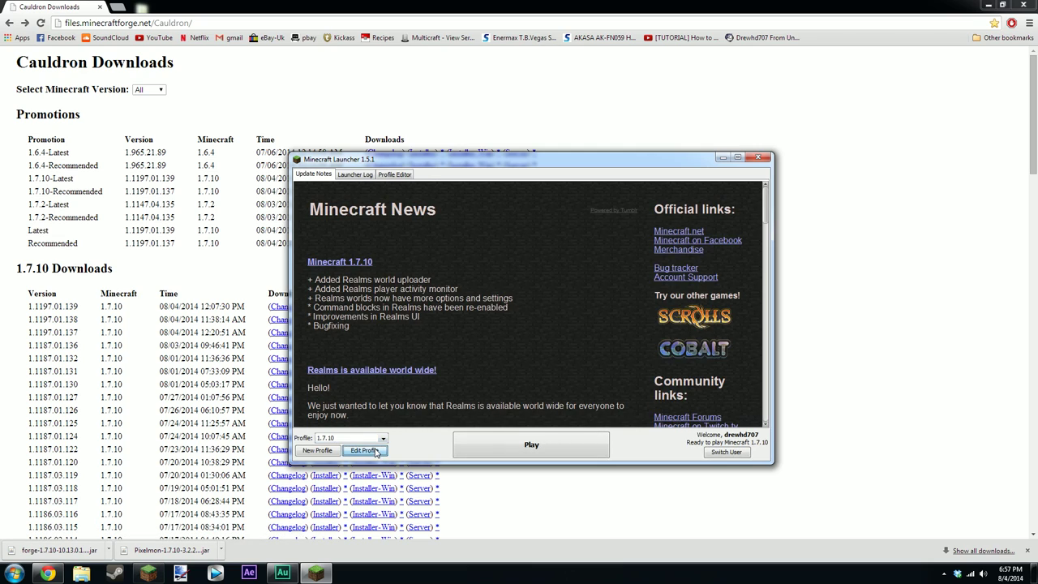
left_click(374, 450)
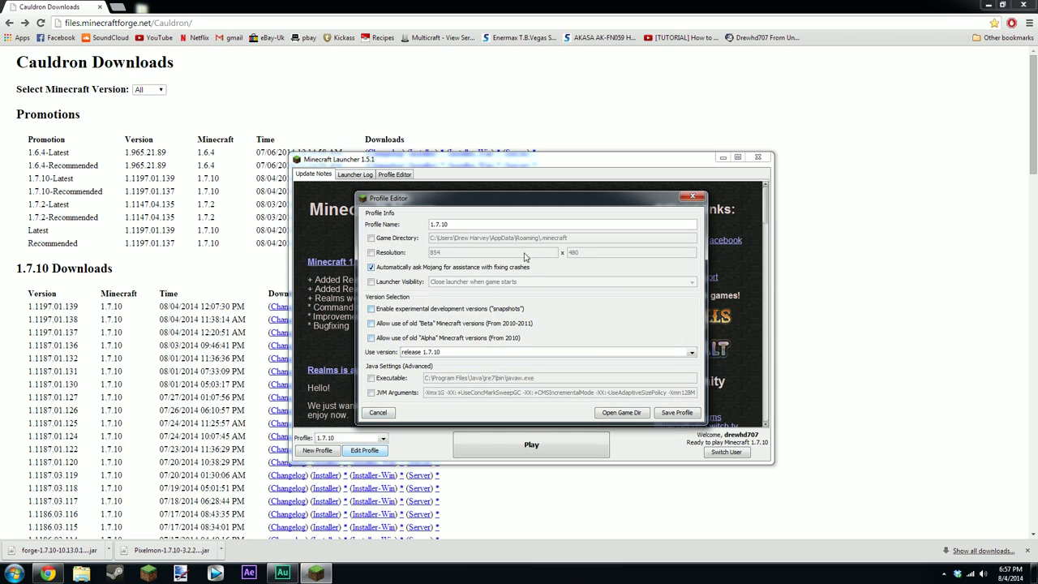
left_click(535, 351)
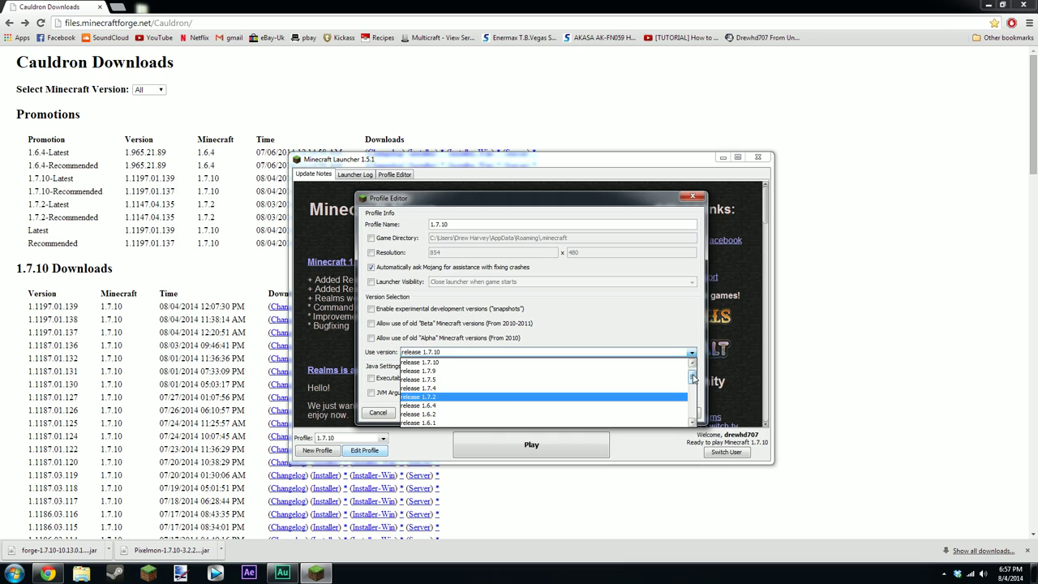
left_click_drag(695, 378, 697, 419)
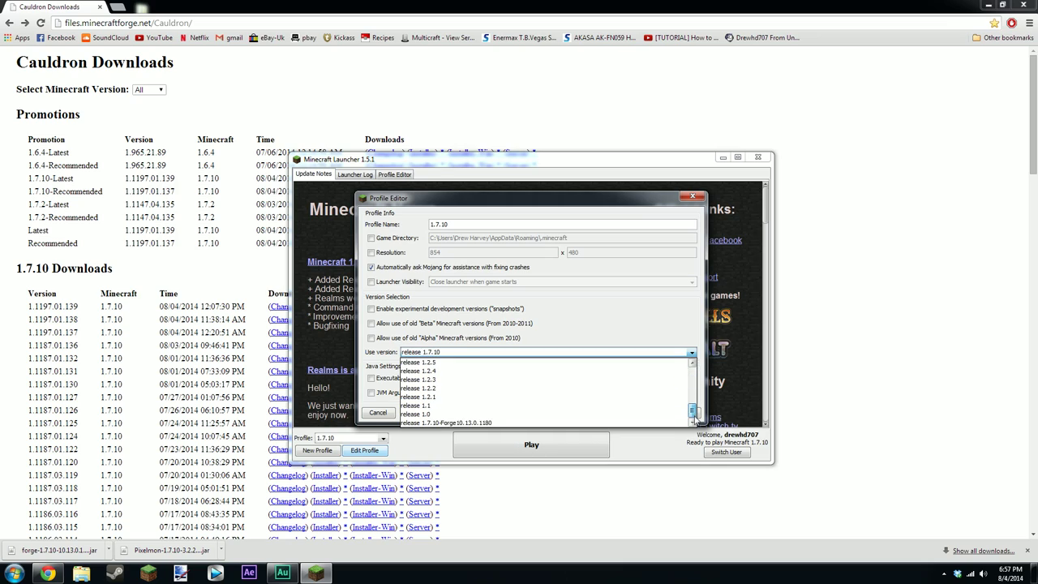
left_click(483, 422)
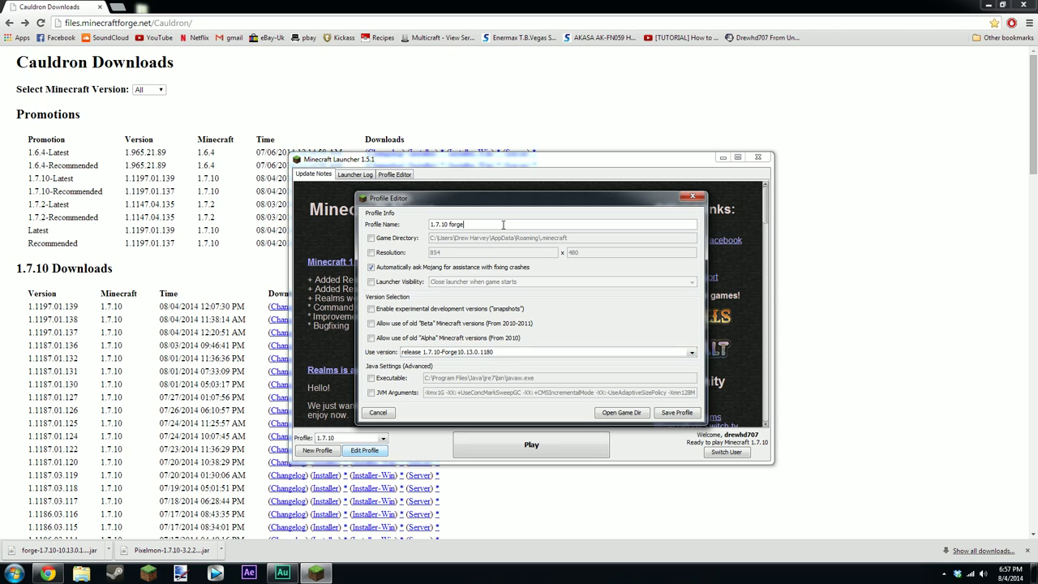
left_click(677, 413)
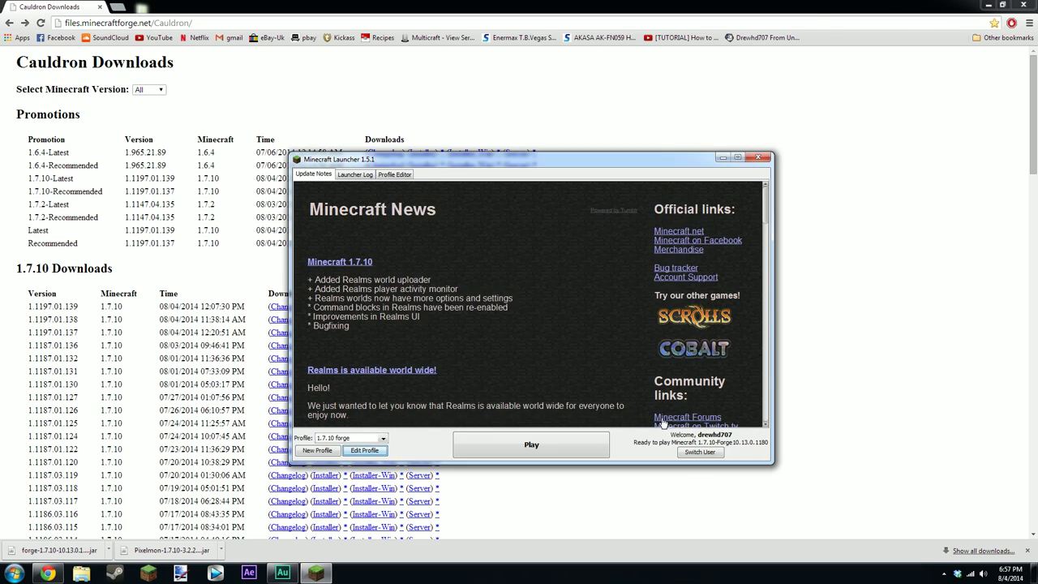
- Launch the game with the 1.7.10 forge profile and check the mod list and the multiplayer server list
left_click(522, 453)
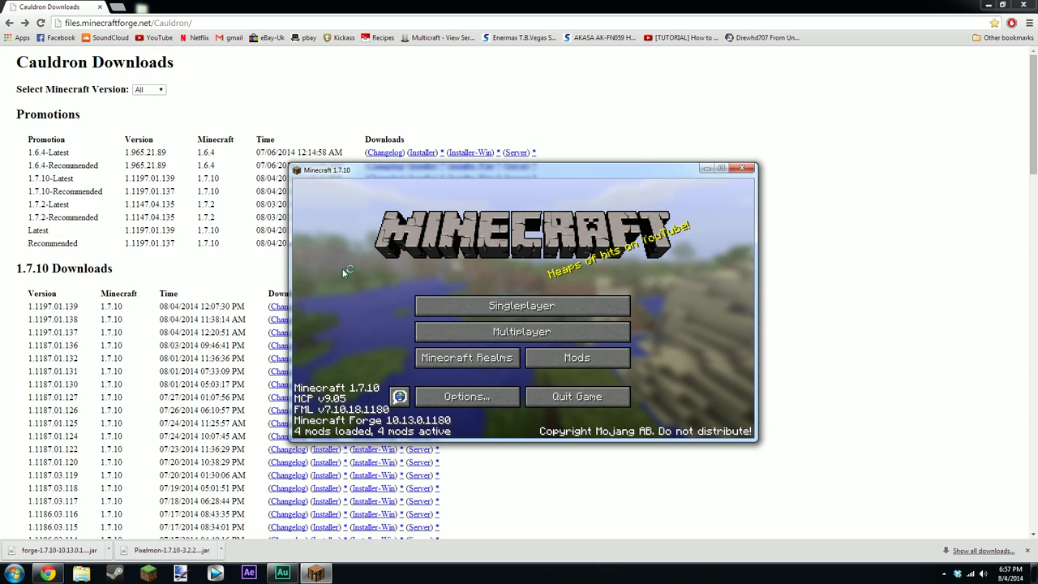
left_click(558, 359)
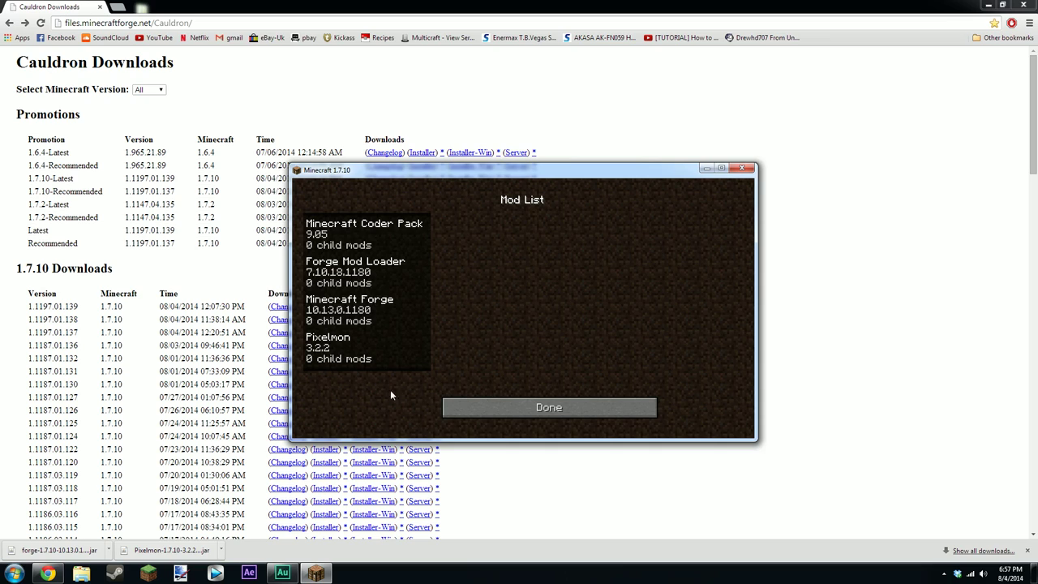
left_click(532, 411)
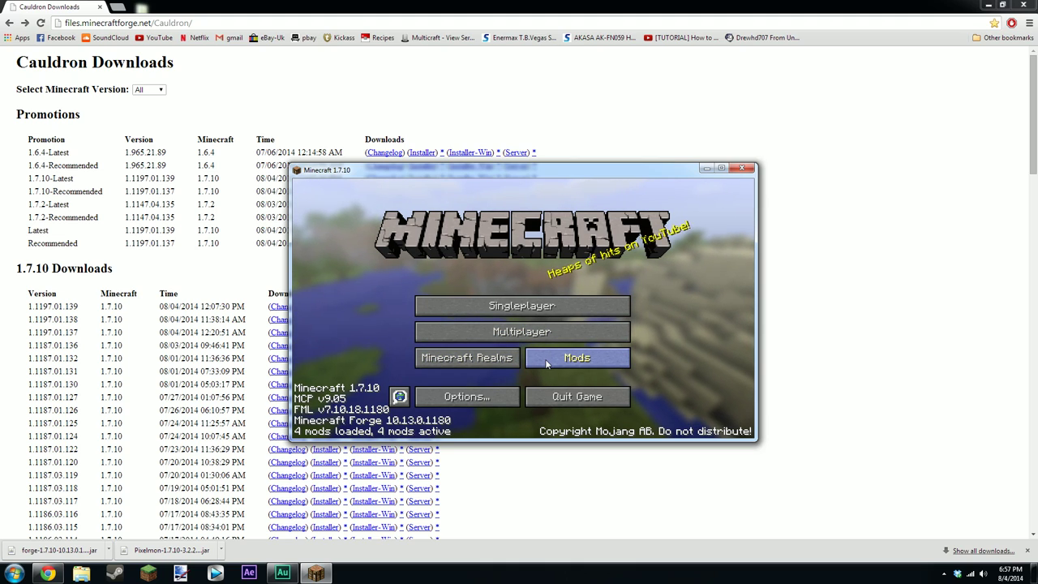
left_click(467, 336)
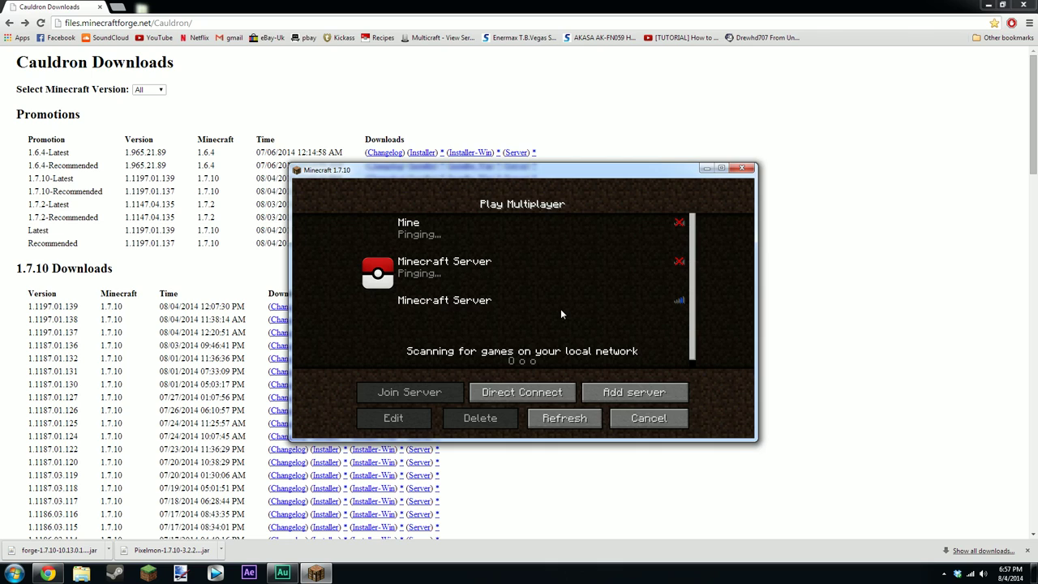
left_click(680, 418)
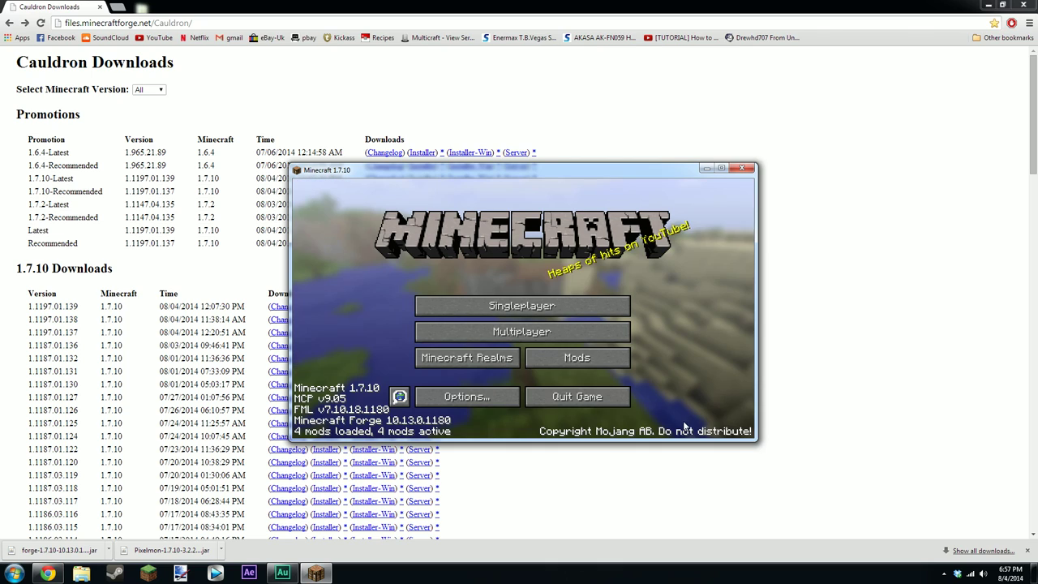
- Create a new singleplayer Survival world named "tut" and choose Treecko as the starter Pokémon
left_click(521, 292)
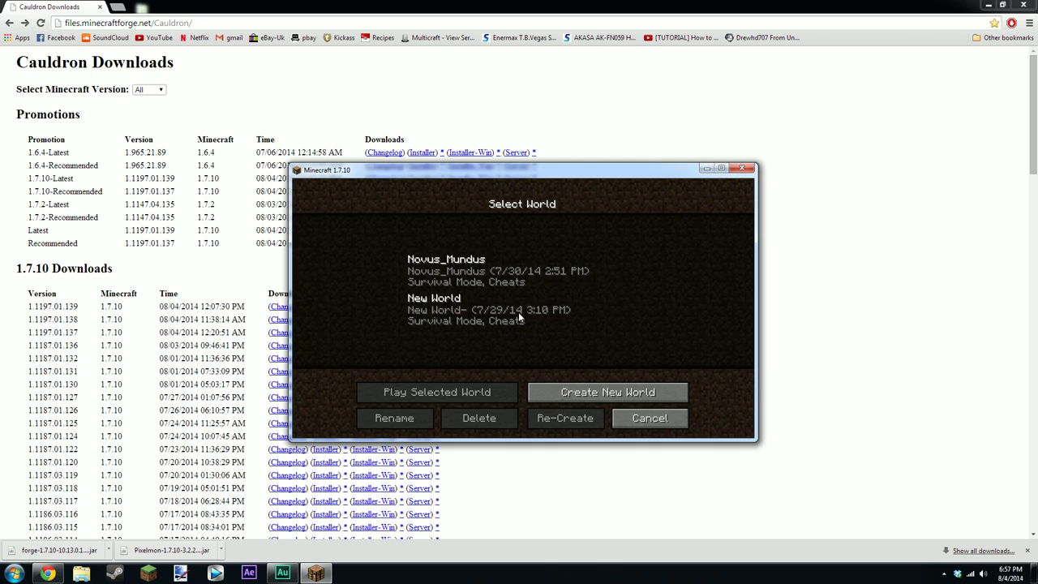
left_click(583, 394)
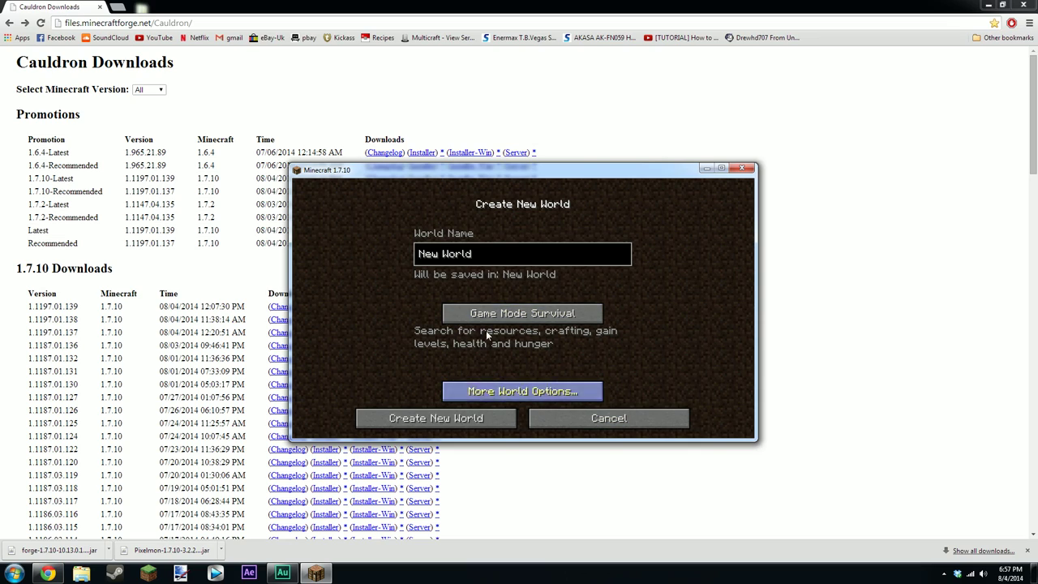
key("BackSpace")
key("BackSpace")
key("BackSpace")
key("BackSpace")
key("BackSpace")
key("BackSpace")
key("BackSpace")
key("BackSpace")
key("BackSpace")
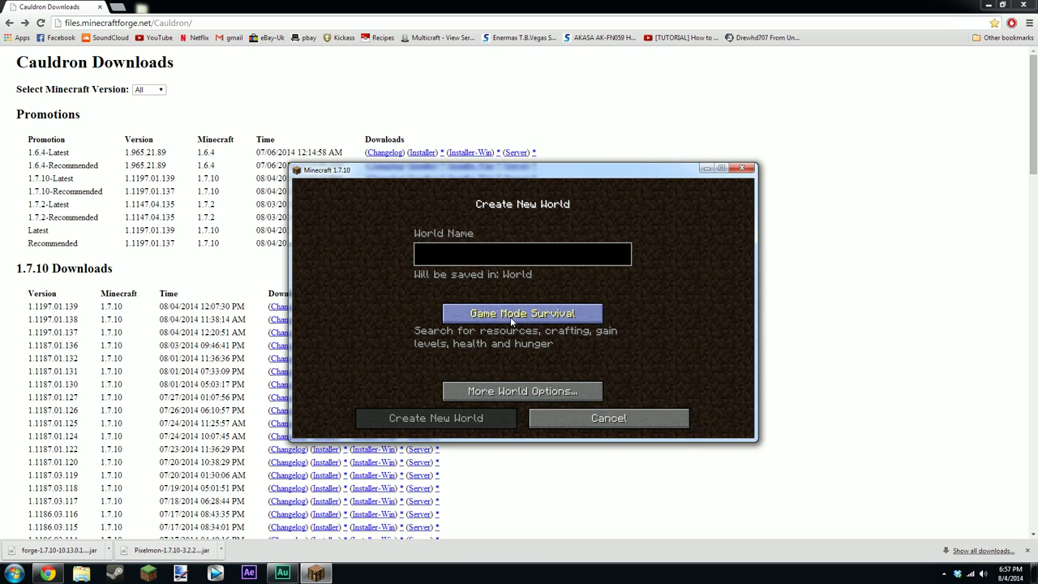
type("tut")
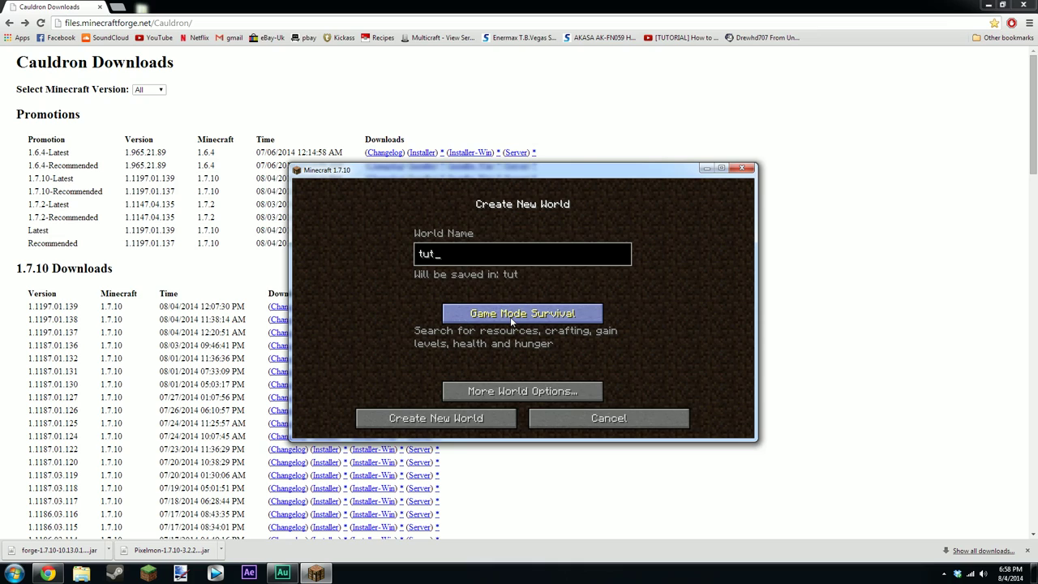
left_click(491, 417)
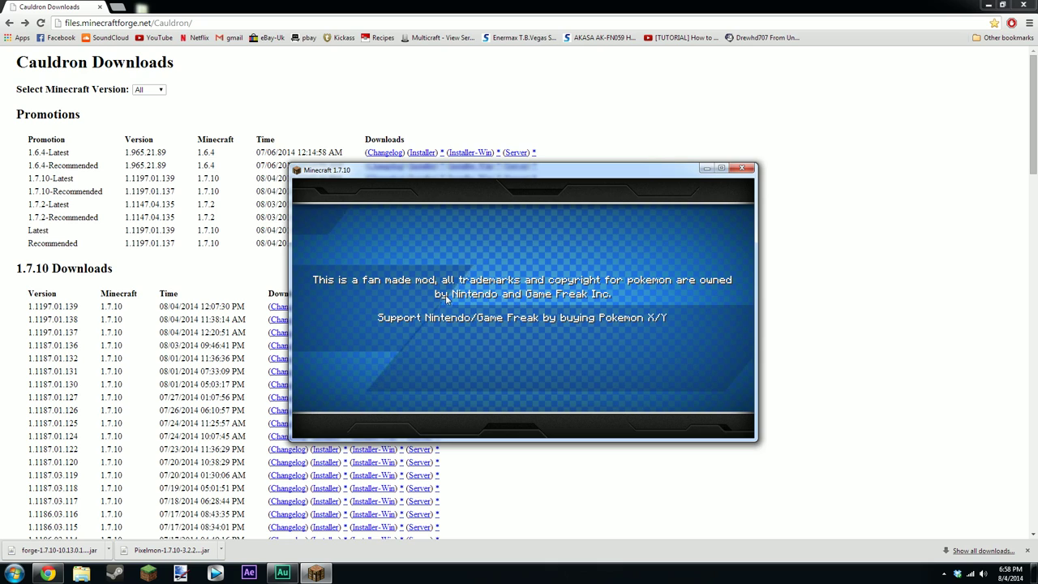
left_click(522, 288)
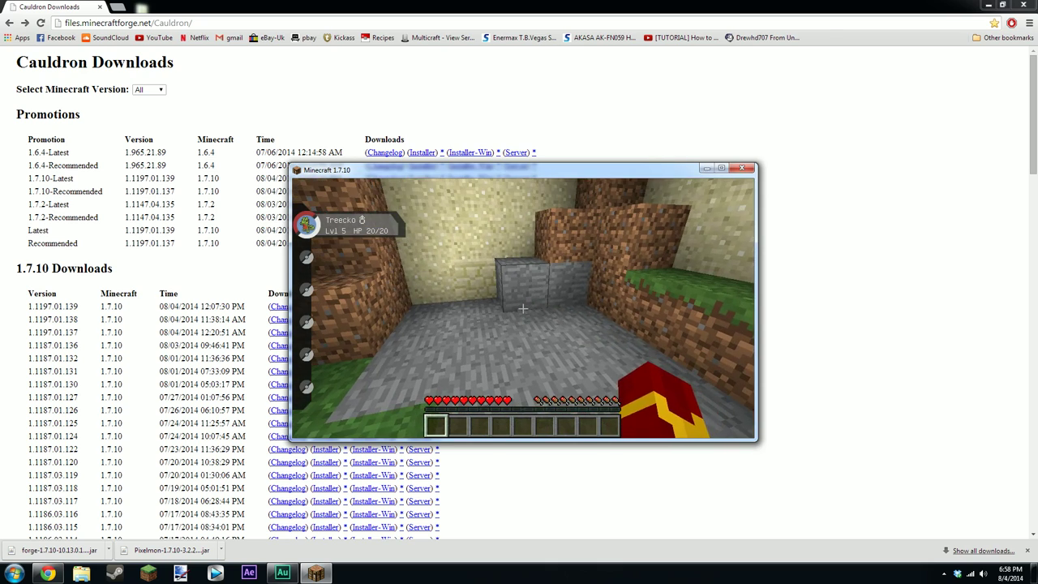
key("r")
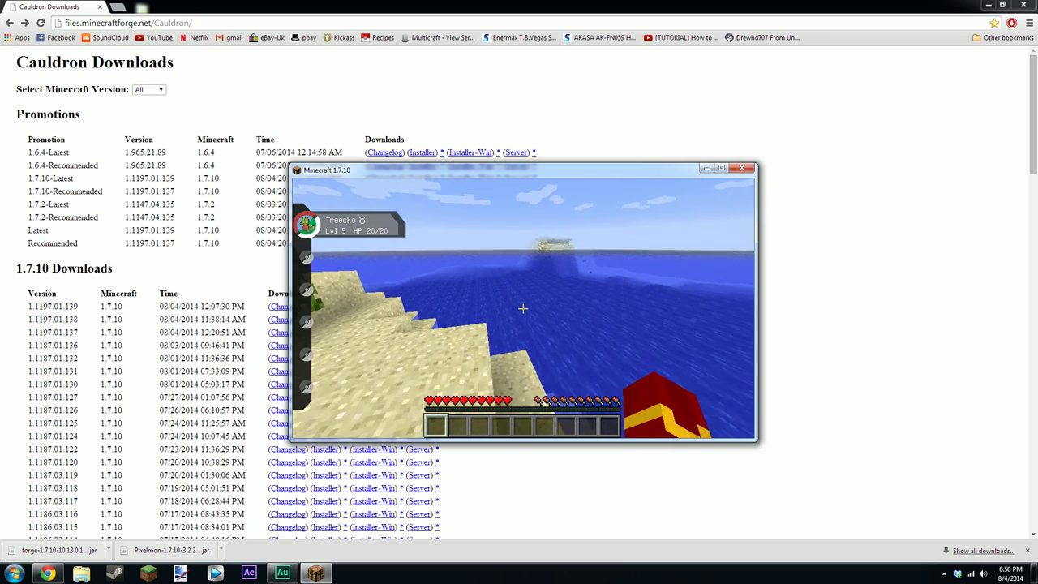
- Examine the Controls settings in the game options and return to the world
key("Escape")
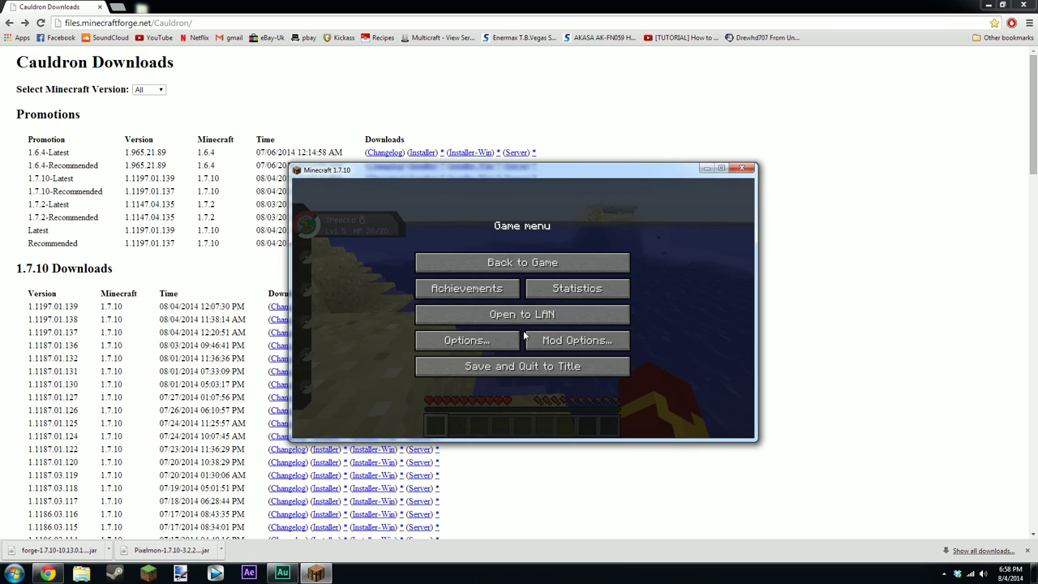
left_click(505, 342)
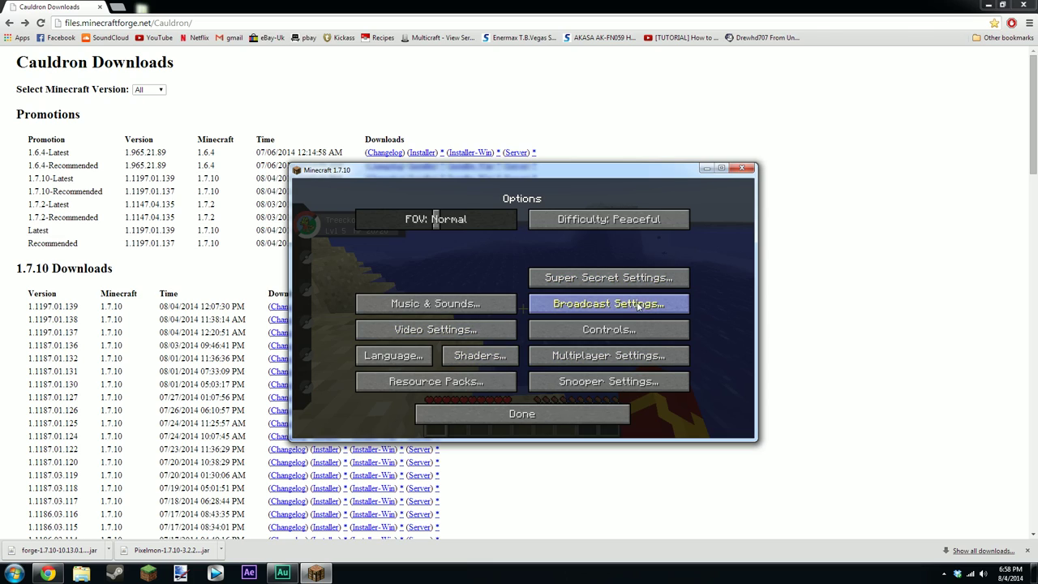
left_click(590, 334)
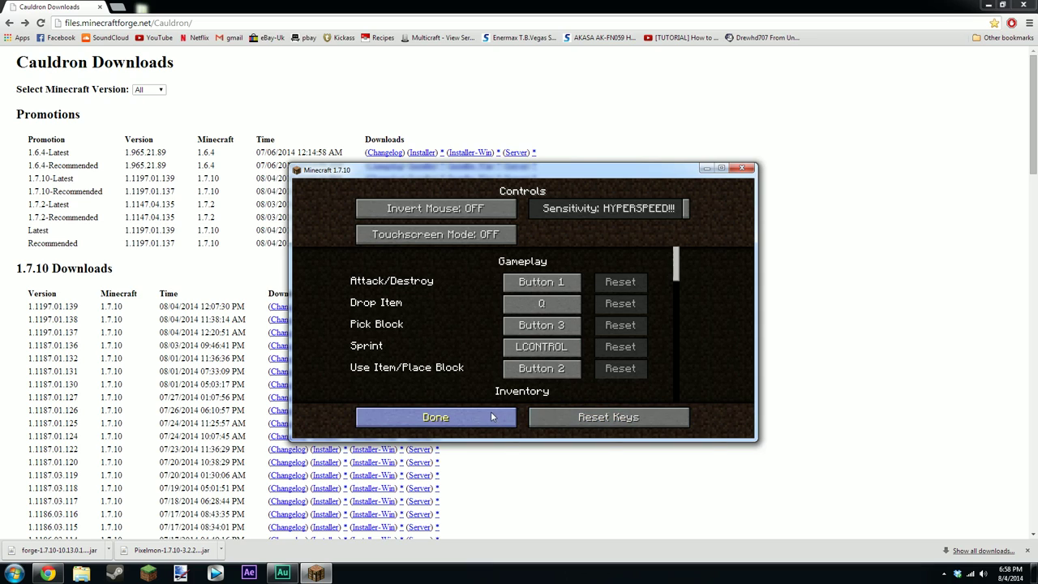
left_click(454, 416)
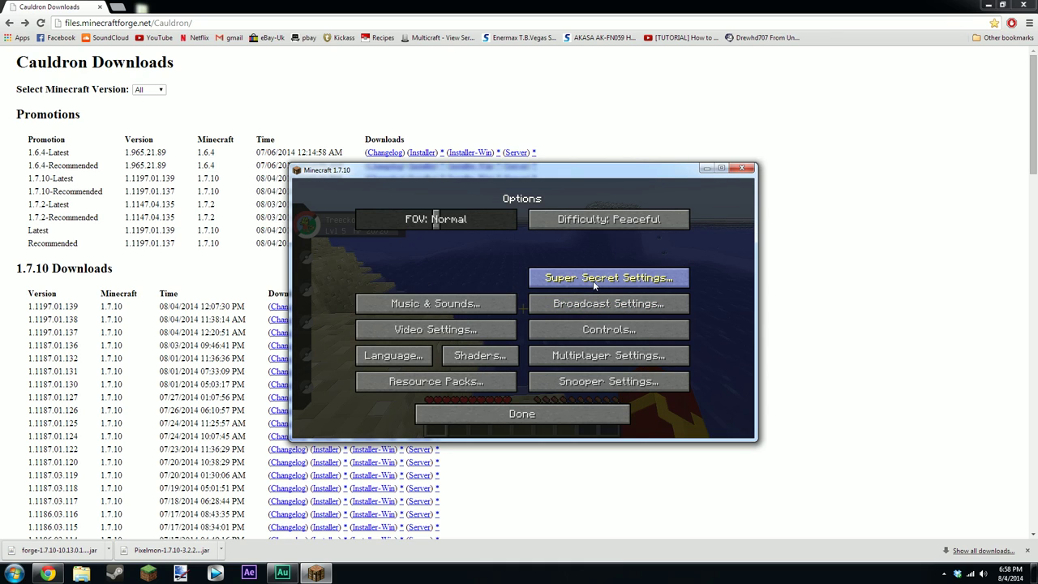
left_click(521, 413)
left_click(521, 262)
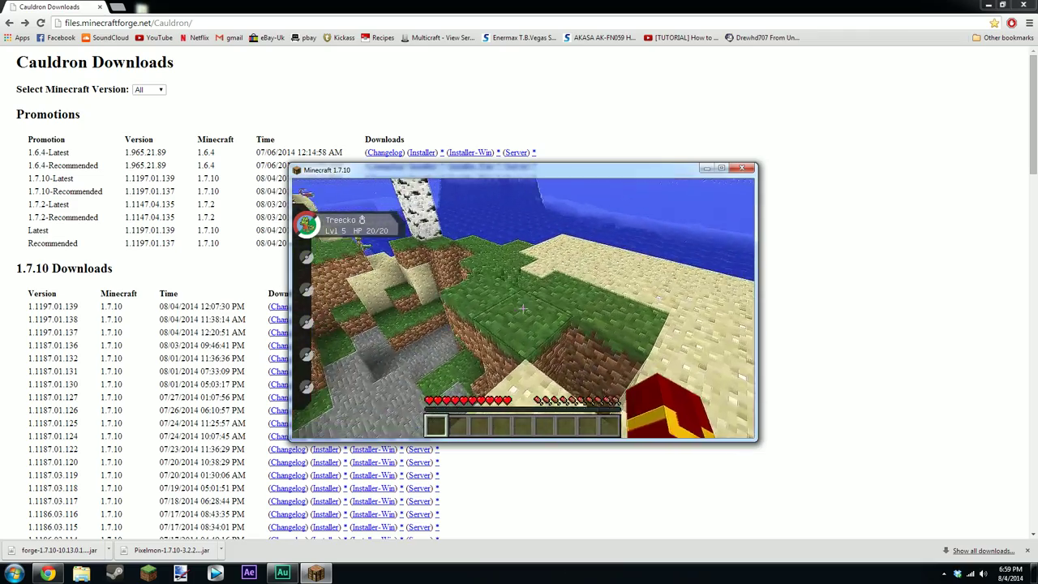
- Pause and close the game, minimize the browser, and move the Forge installer from the desktop to the Recycle Bin
key("Escape")
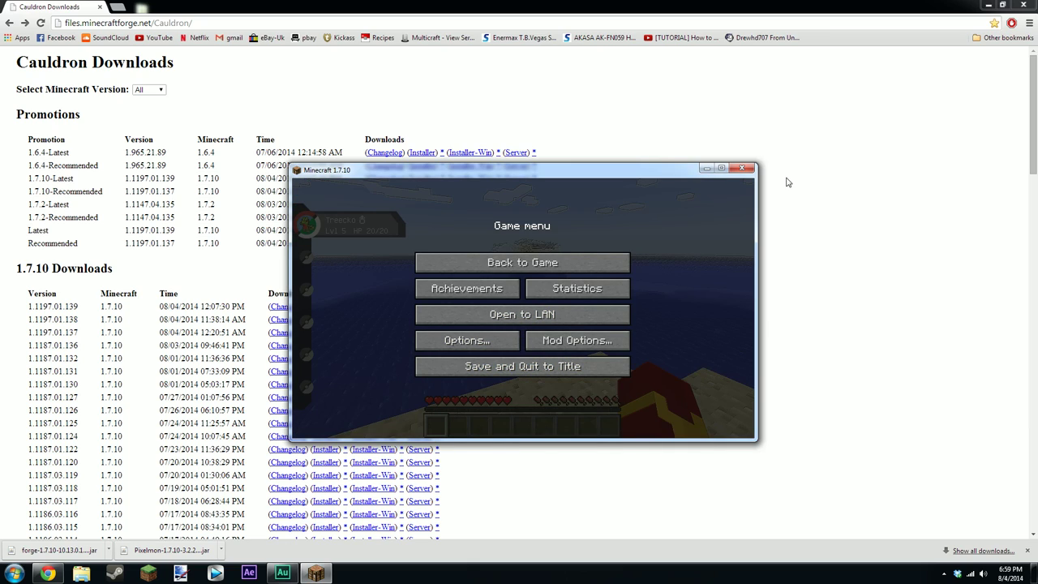
left_click(741, 168)
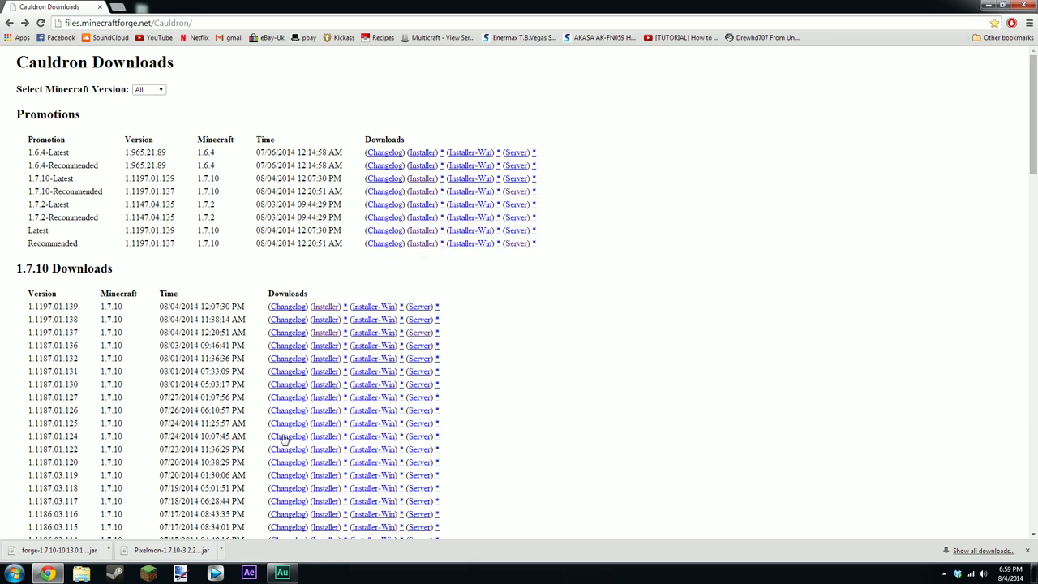
left_click(991, 5)
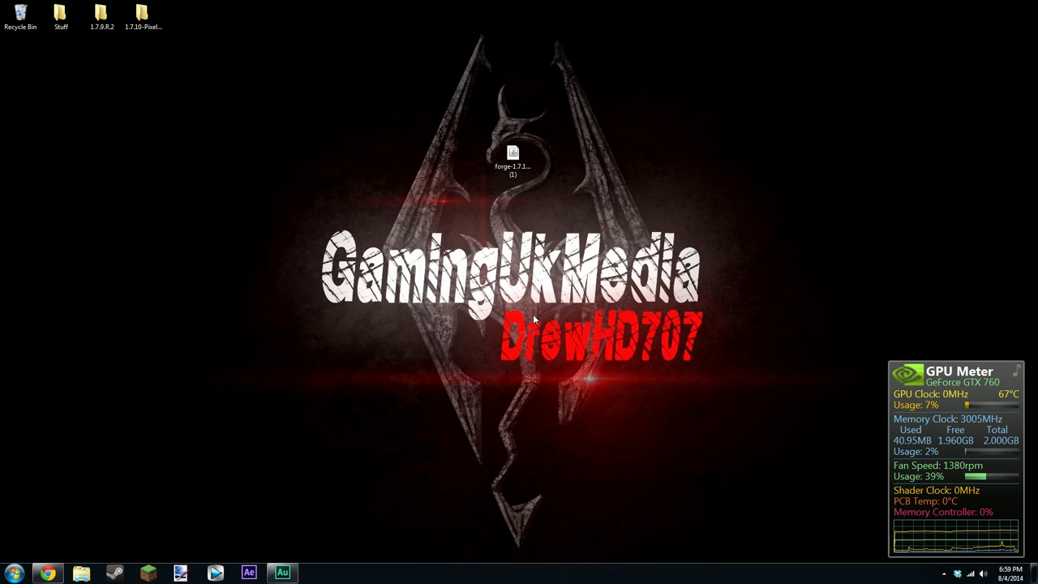
left_click_drag(528, 144, 21, 19)
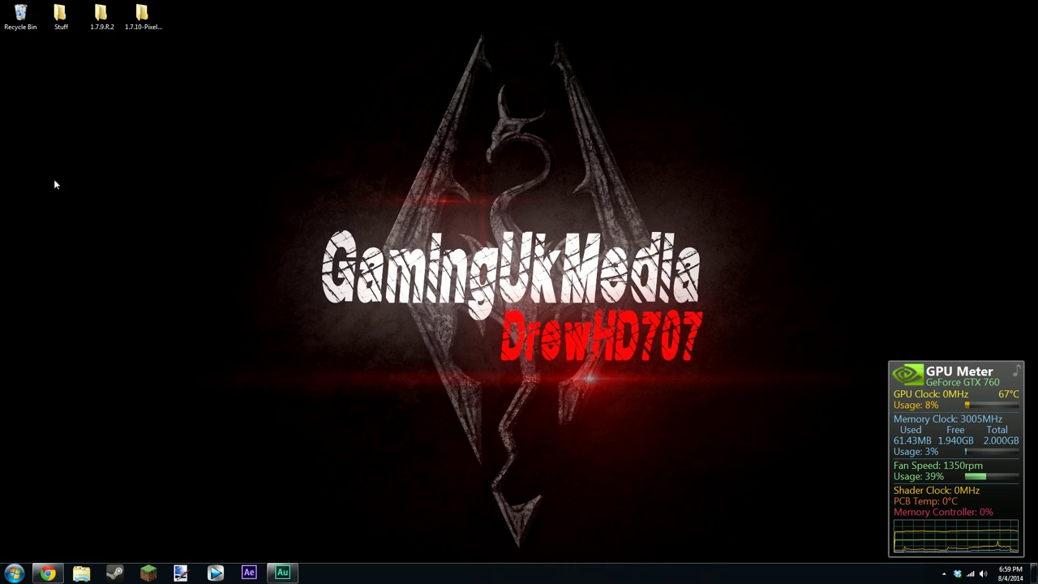
- Create a desktop folder named "1.7.10 cauldron tutorial" and open it
right_click(432, 142)
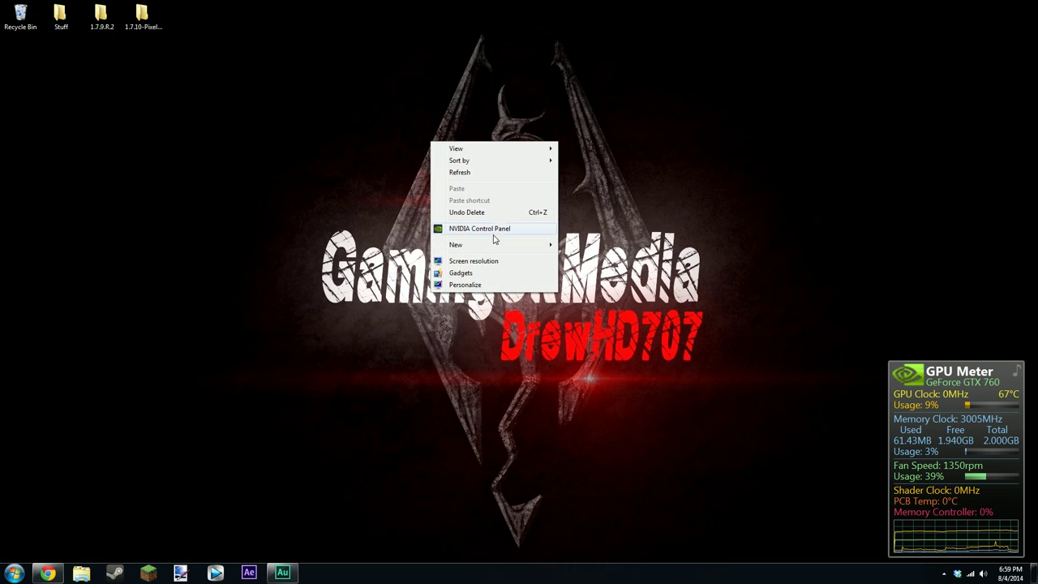
mouse_move(524, 247)
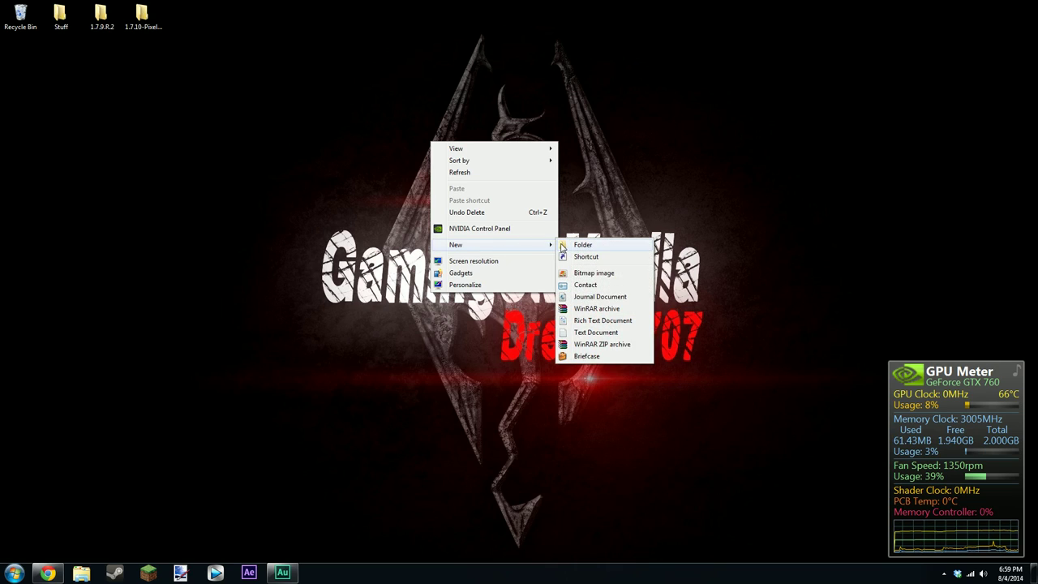
left_click(582, 244)
type("1.7.10")
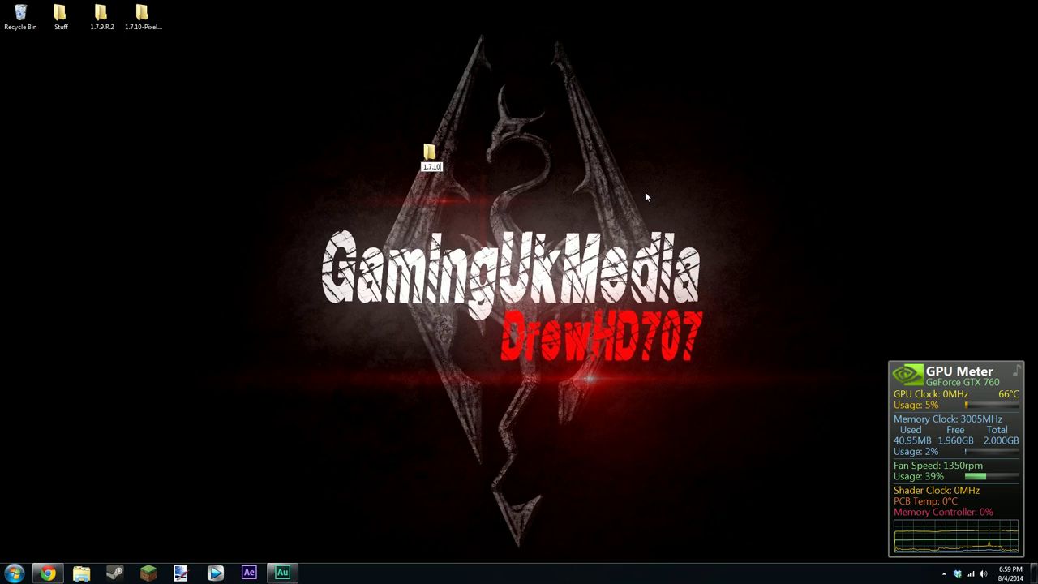
type(" cauldron")
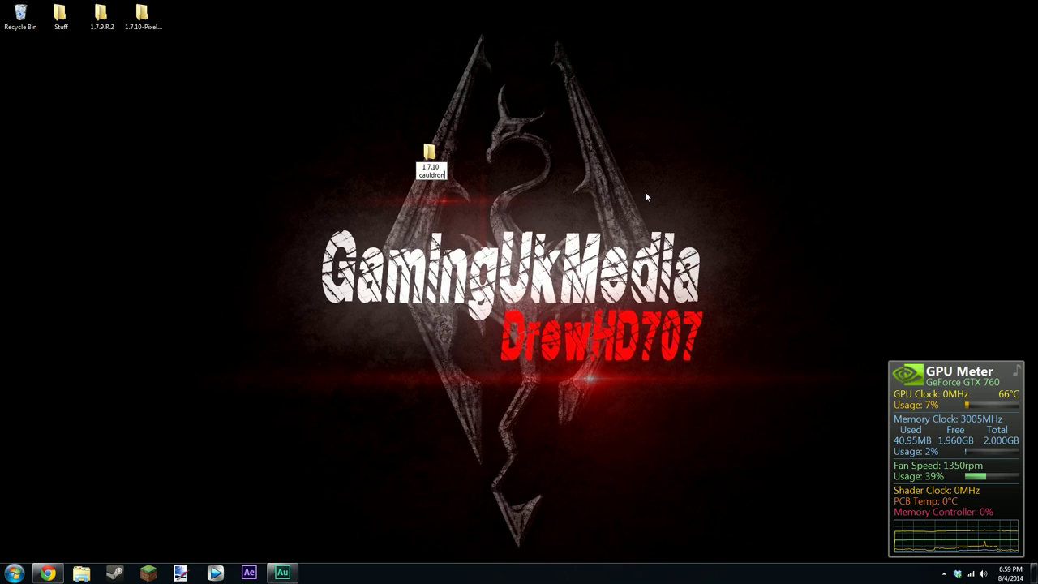
type(" tutor")
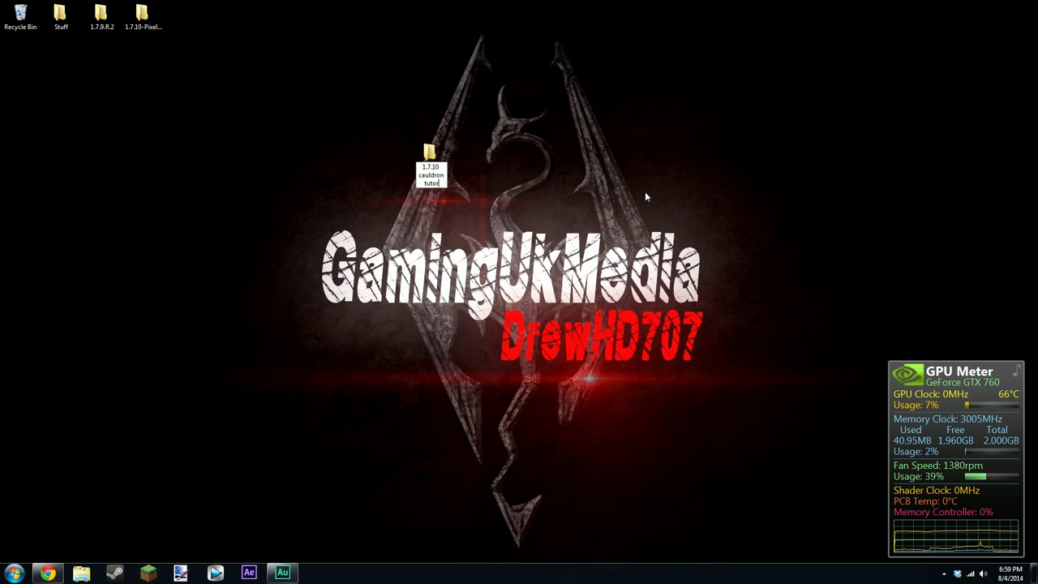
type("ial")
key("Return")
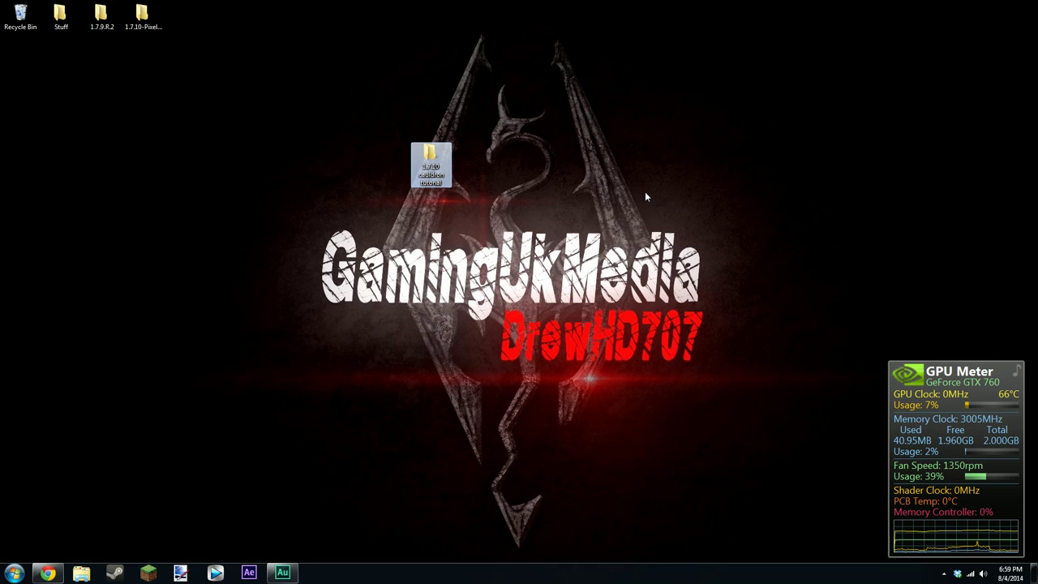
double_click(439, 174)
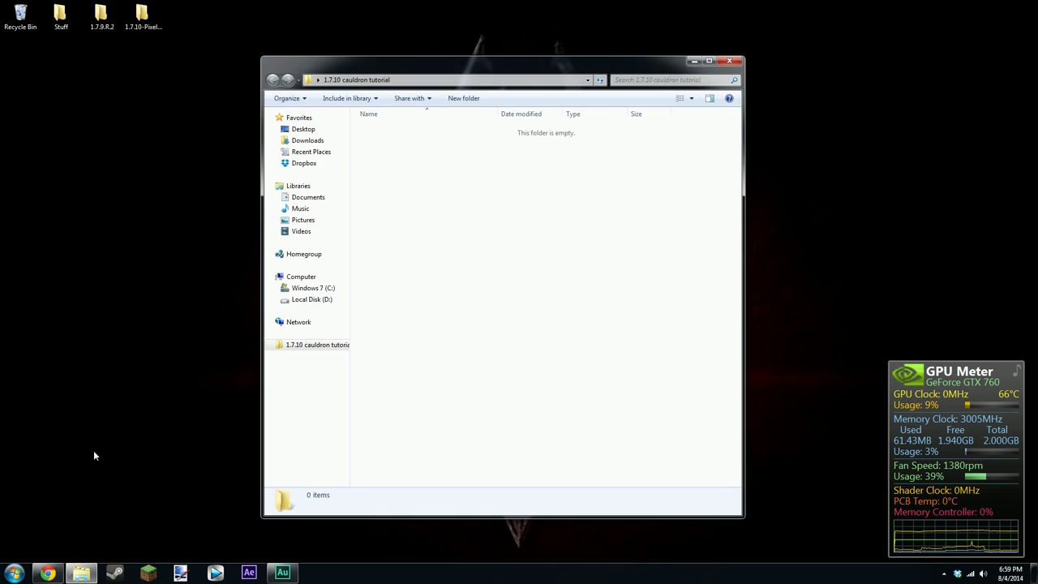
- Switch to the Cauldron Downloads page in the browser and filter the downloads by Minecraft version
left_click(48, 573)
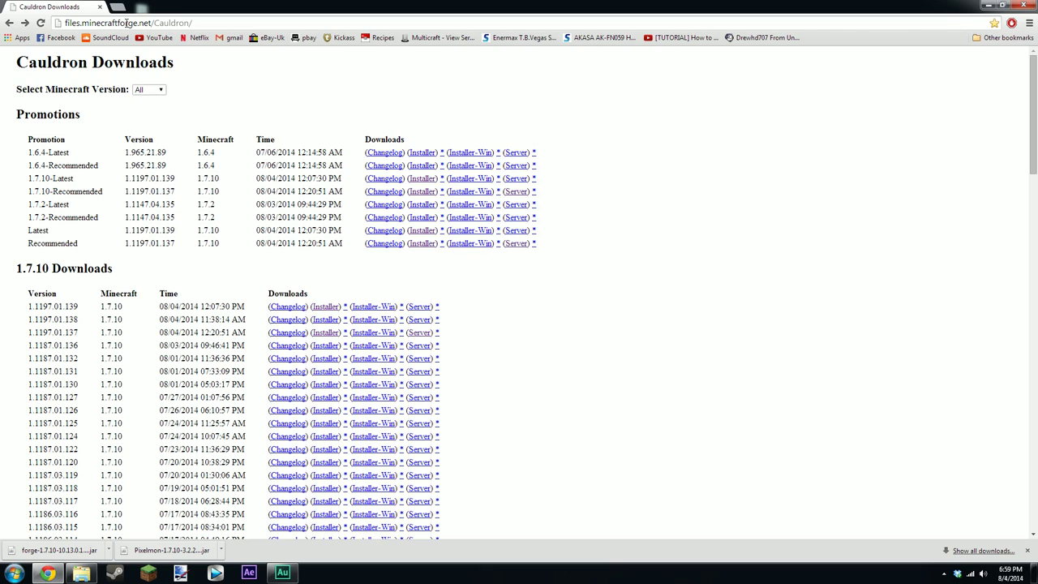
left_click(149, 89)
left_click(148, 109)
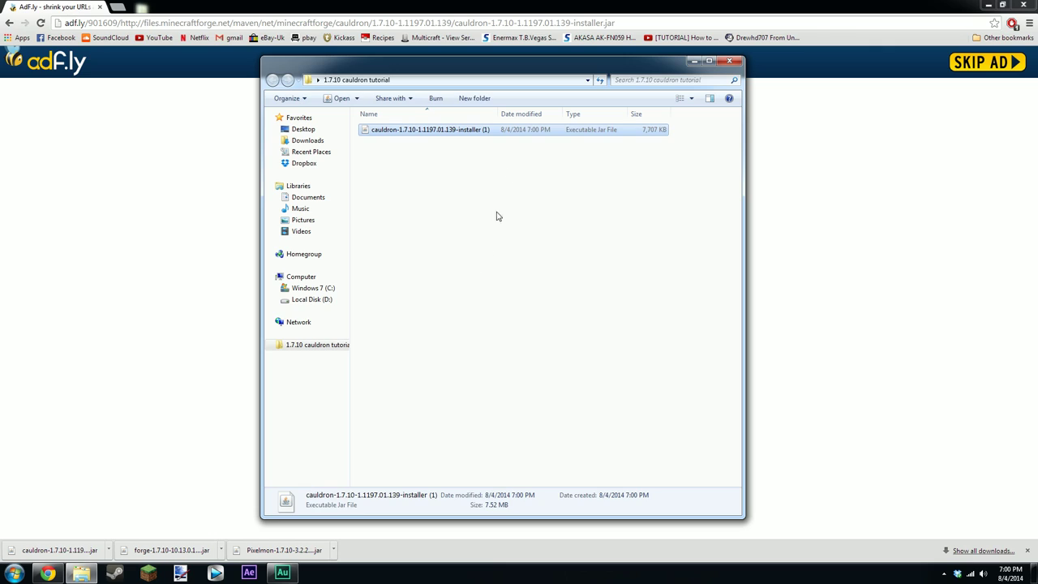
- Run the cauldron-1.7.10-1.1197.01.139 installer and install the server into the desktop folder "1.7.10 cauldron tutorial"
double_click(479, 133)
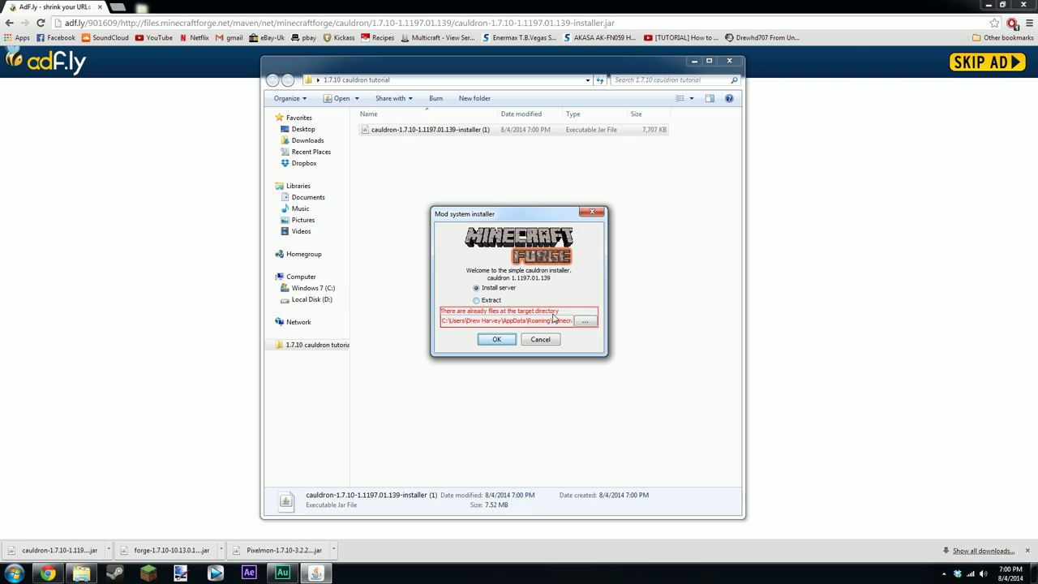
left_click(584, 321)
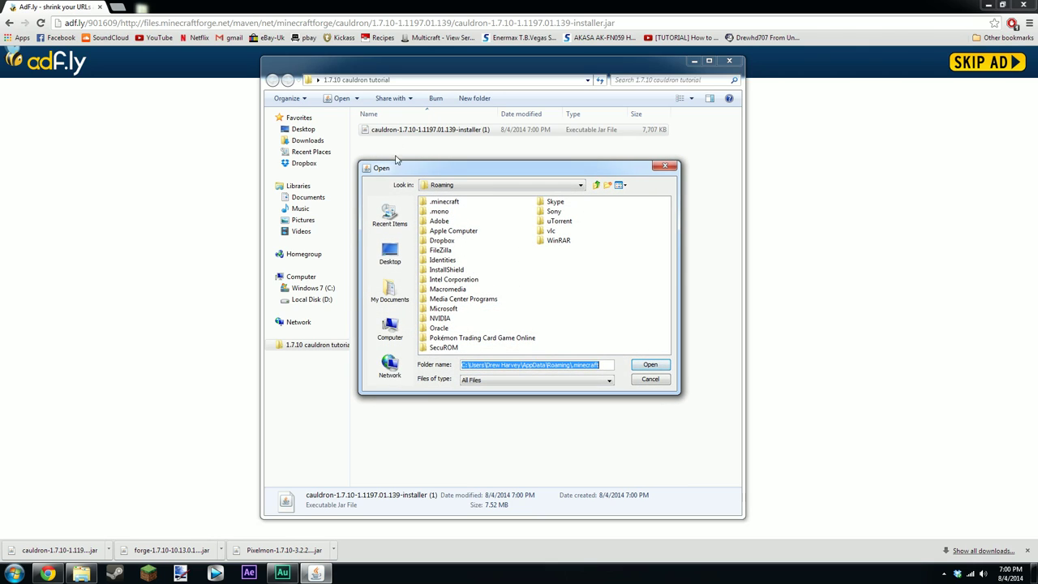
left_click(390, 259)
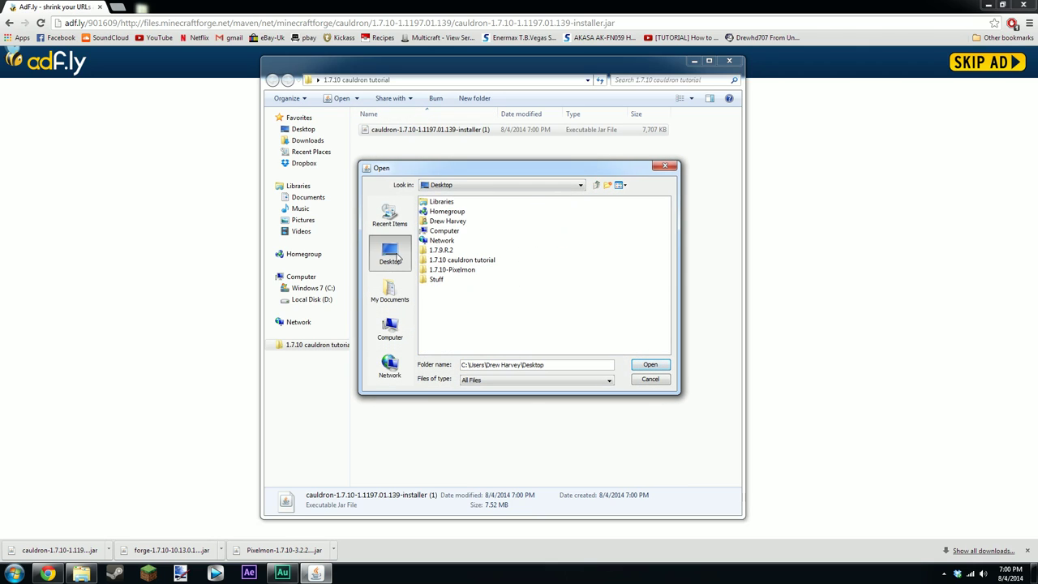
left_click(453, 261)
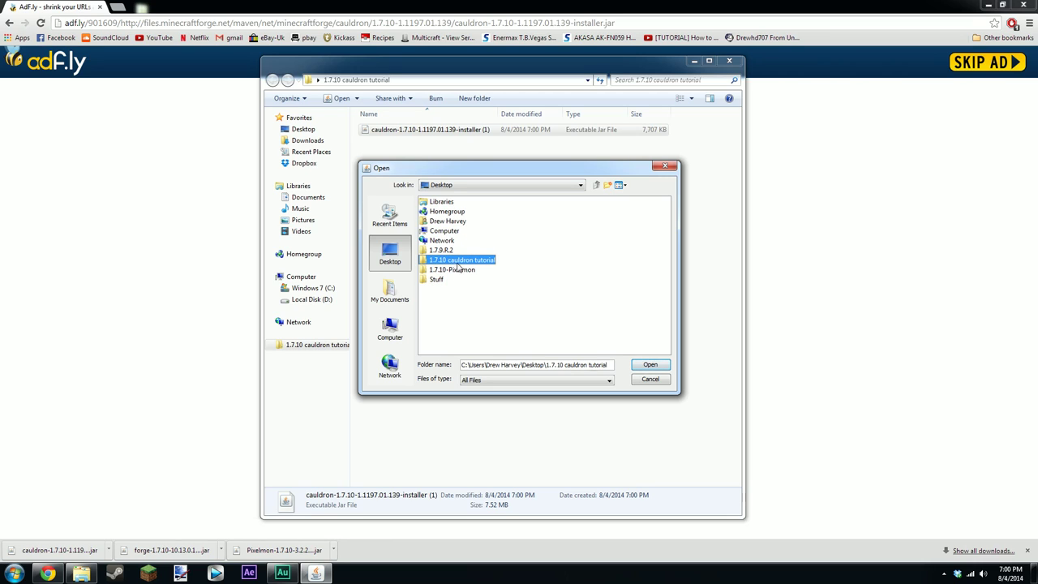
left_click(655, 365)
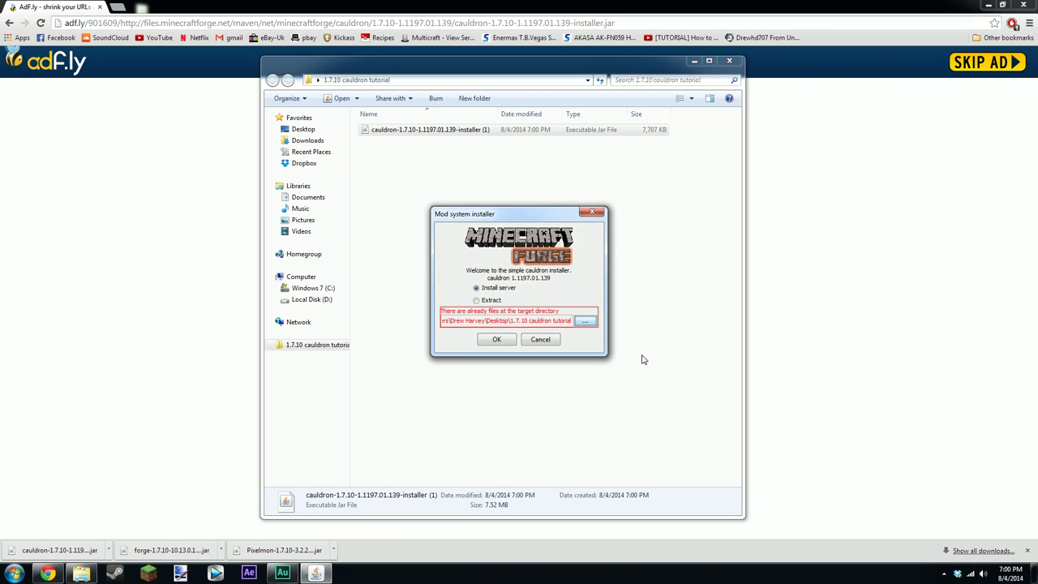
left_click(497, 340)
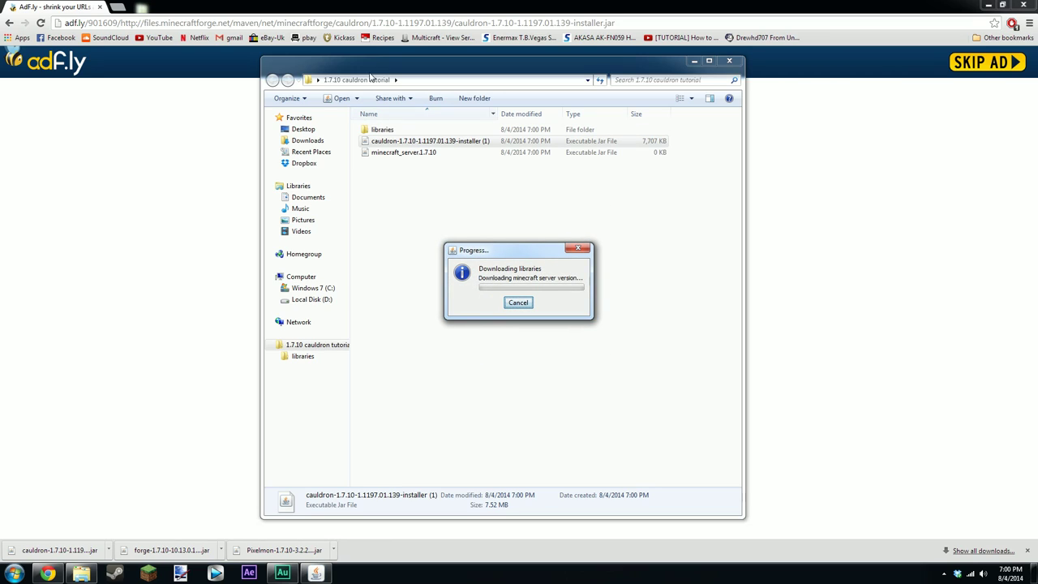
left_click(391, 142)
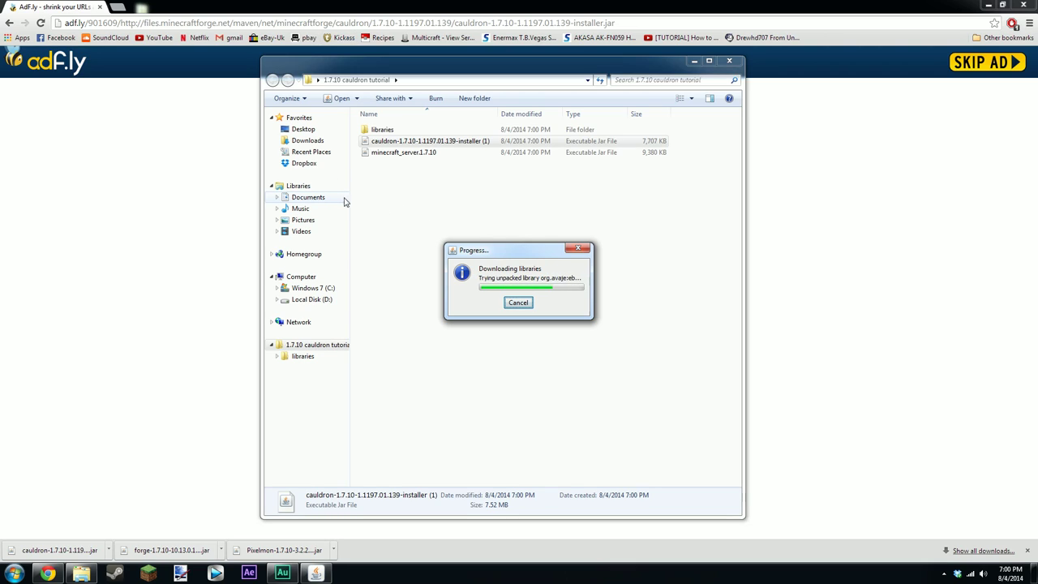
- Minimize the browser and open the "run" batch file from the desktop's 1.7.10-Pixelmon folder for editing
left_click(987, 5)
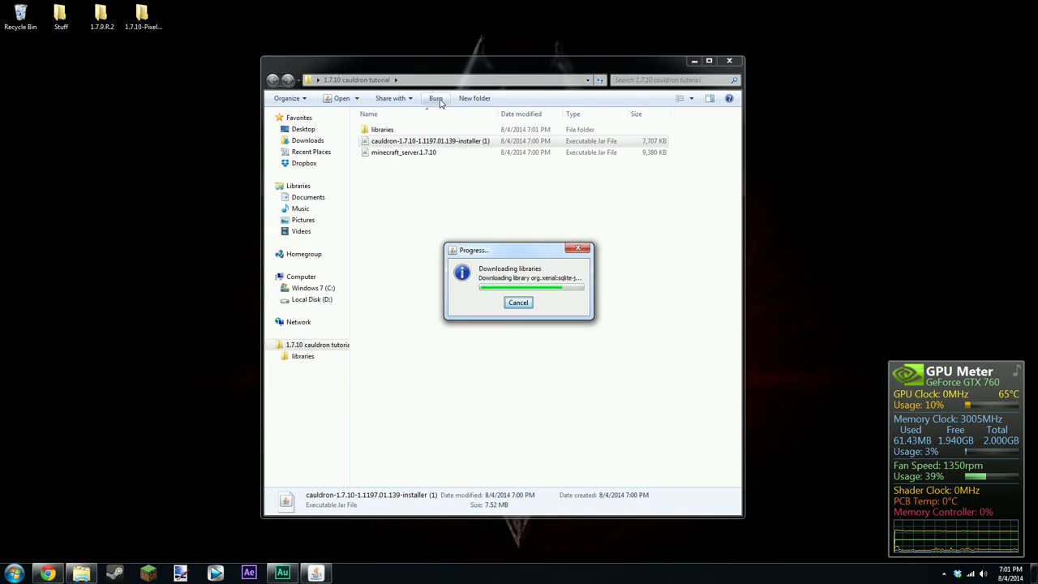
double_click(147, 18)
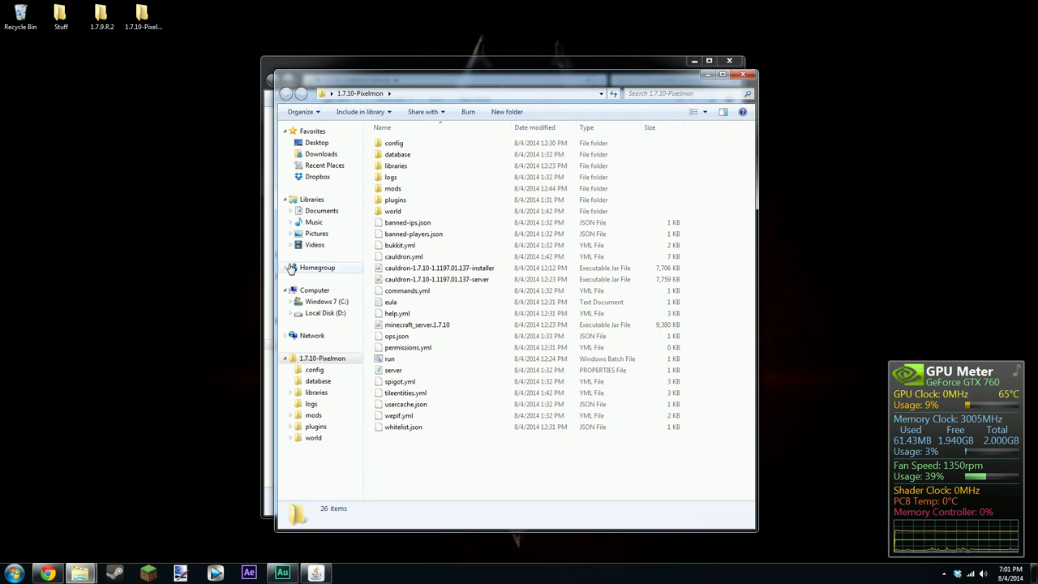
left_click(408, 365)
right_click(408, 364)
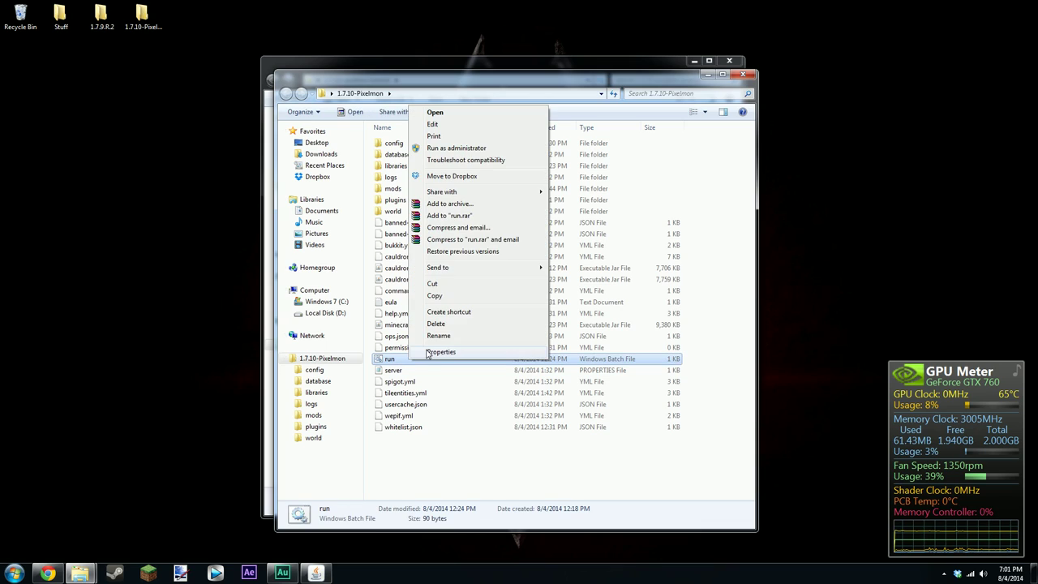
left_click(465, 129)
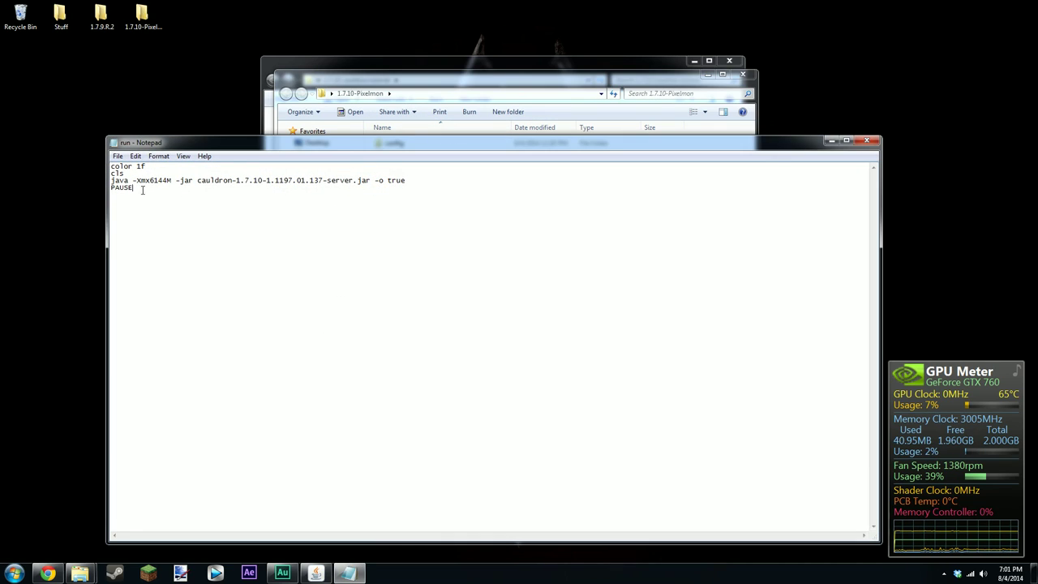
- Copy the full startup script from the "run" batch file, then close the file and the 1.7.10-Pixelmon folder
left_click_drag(141, 192, 99, 167)
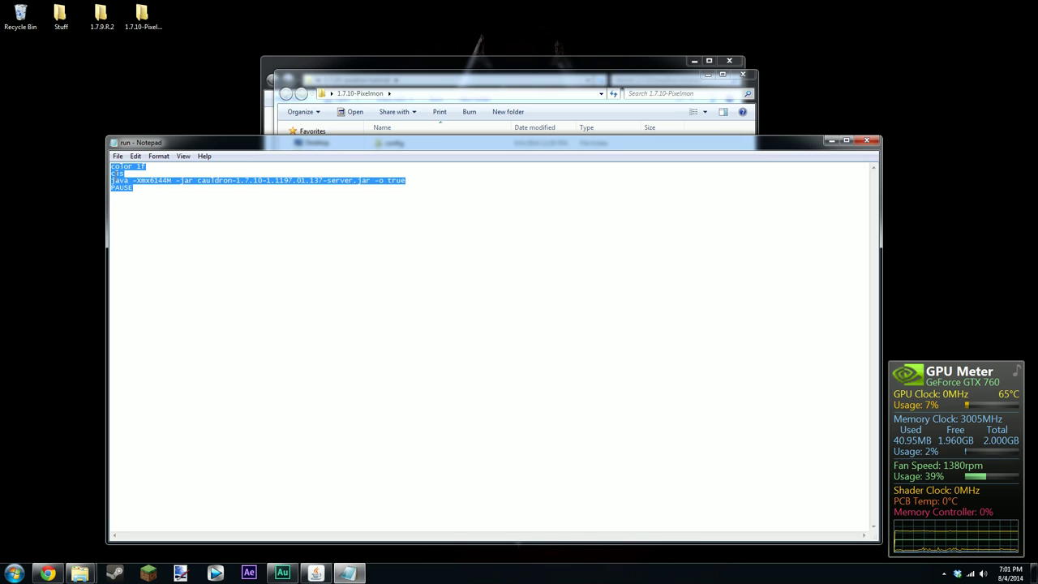
right_click(115, 176)
left_click(141, 211)
left_click(411, 180)
left_click_drag(411, 180, 389, 183)
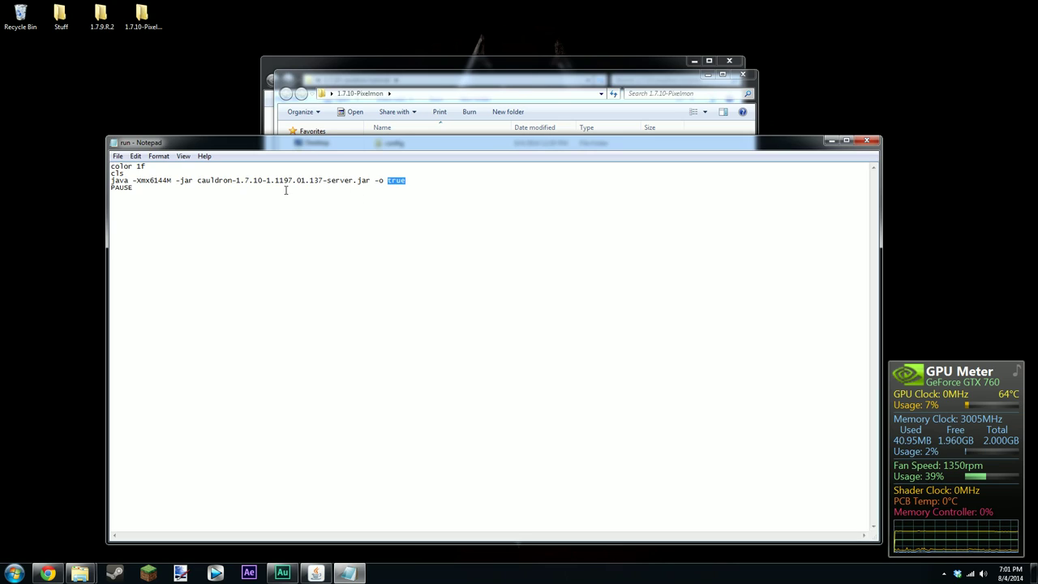
left_click_drag(168, 188, 111, 165)
right_click(130, 190)
left_click(140, 213)
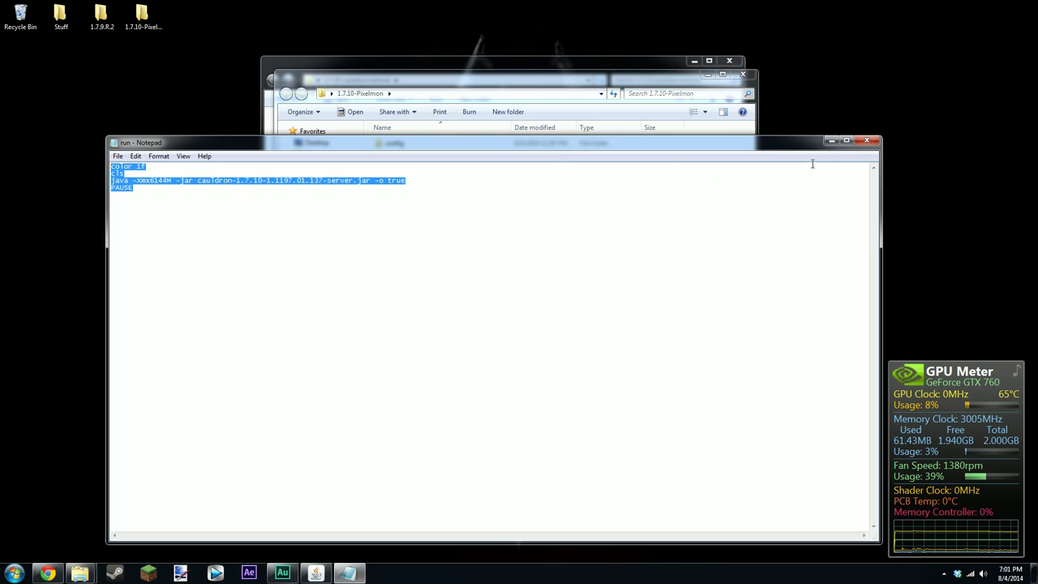
left_click(866, 141)
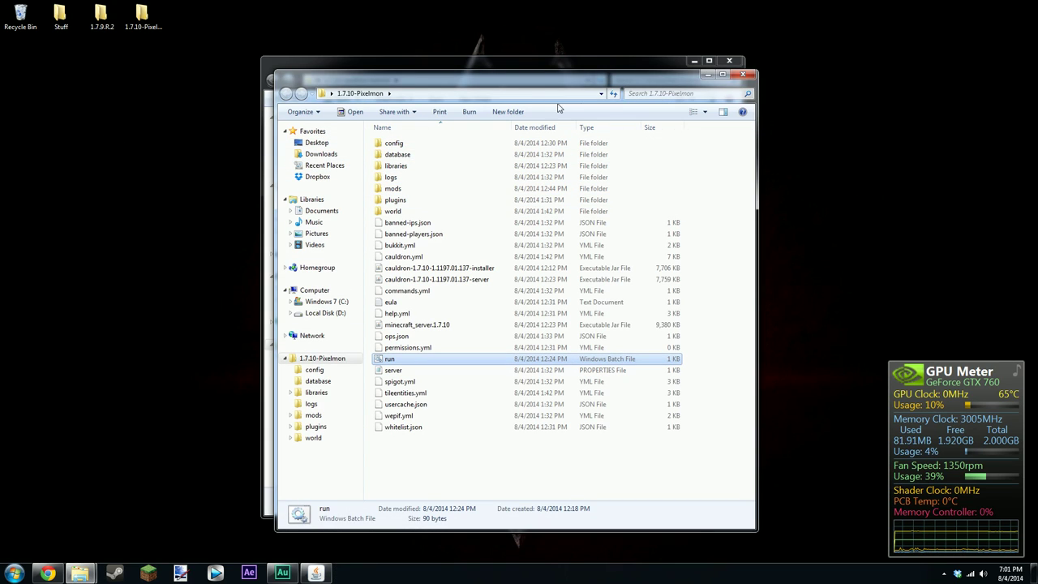
left_click(744, 74)
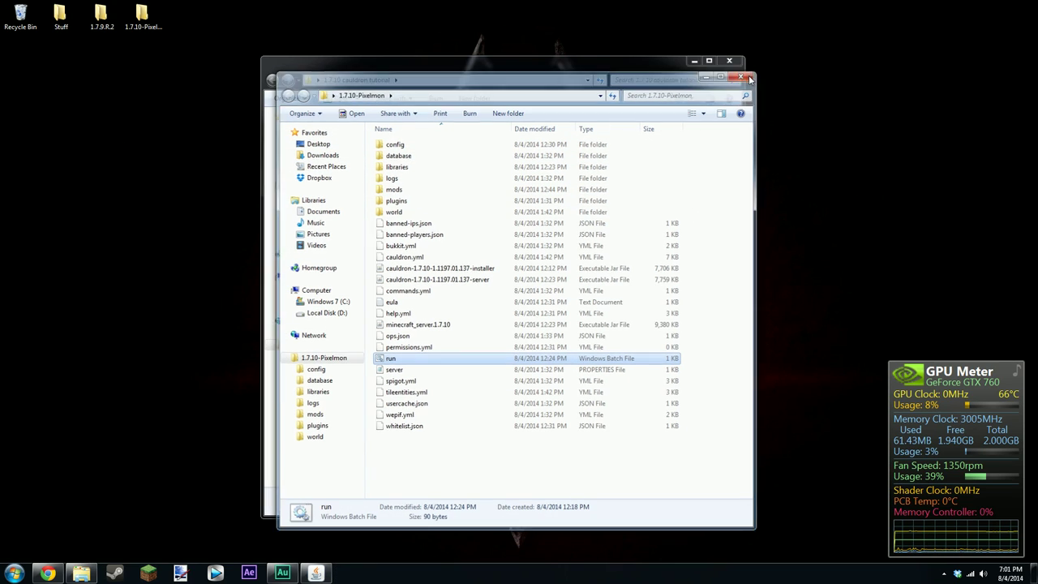
- Dismiss the installer, create a text document in the "1.7.10 cauldron tutorial" folder, and paste the copied startup script into it
left_click(519, 298)
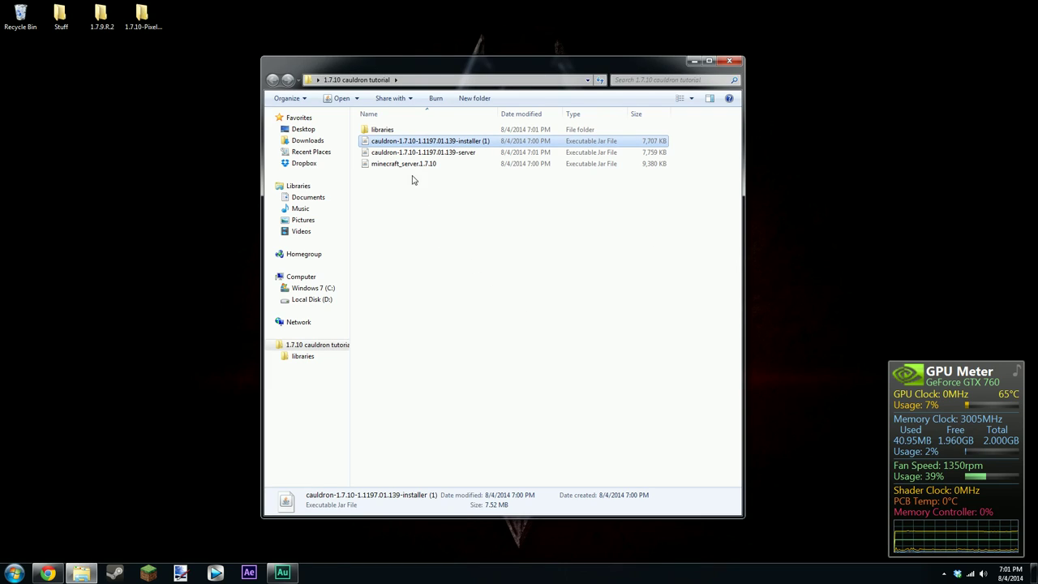
right_click(403, 211)
mouse_move(446, 359)
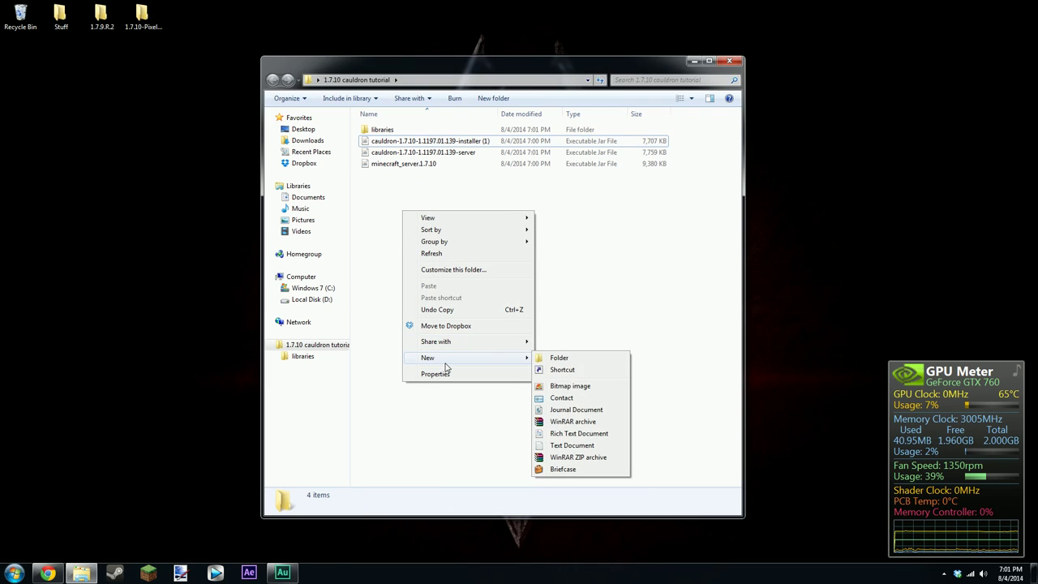
left_click(582, 446)
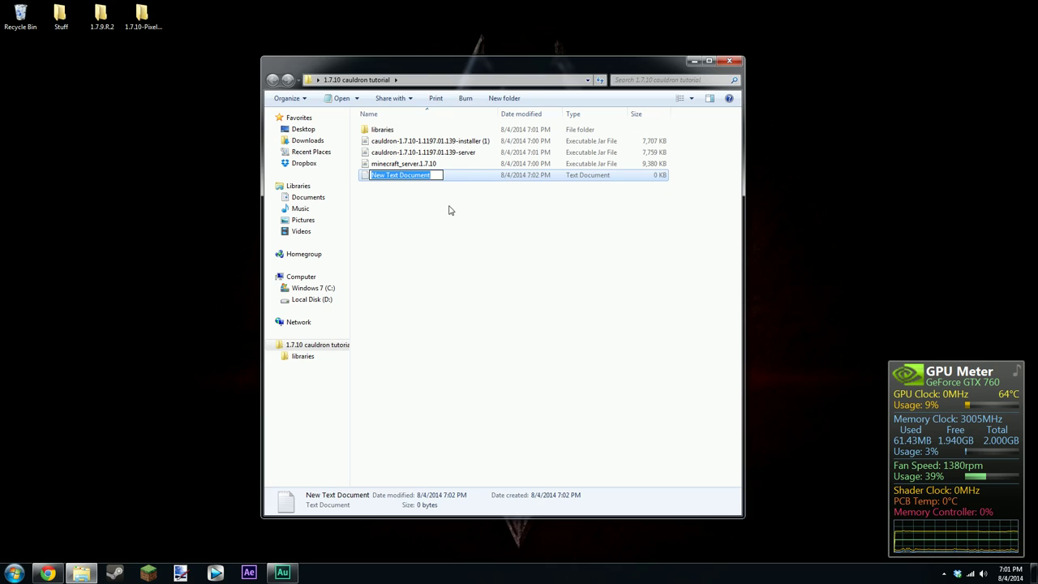
key("Return")
double_click(422, 175)
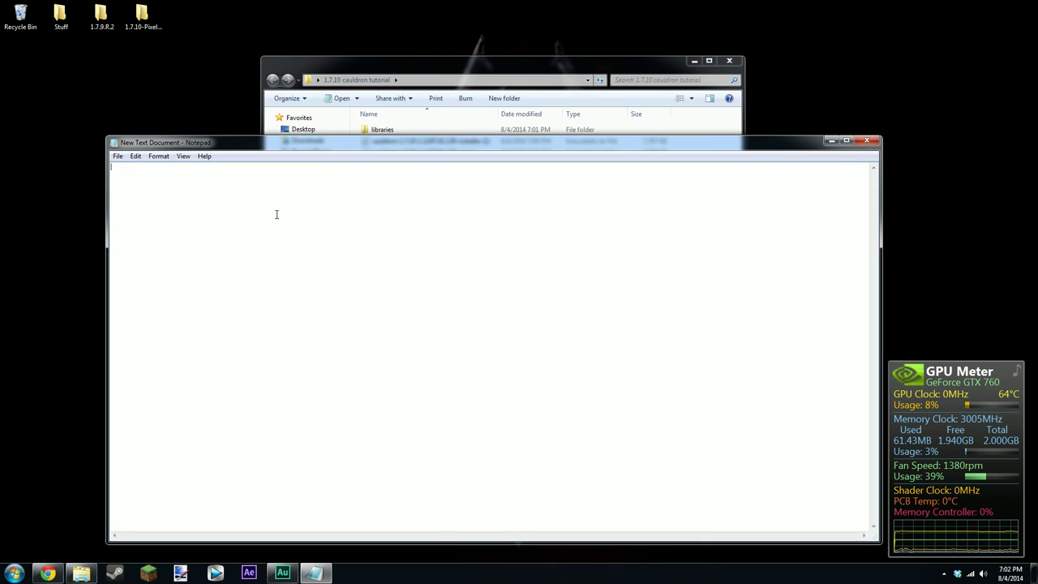
key("ctrl+v")
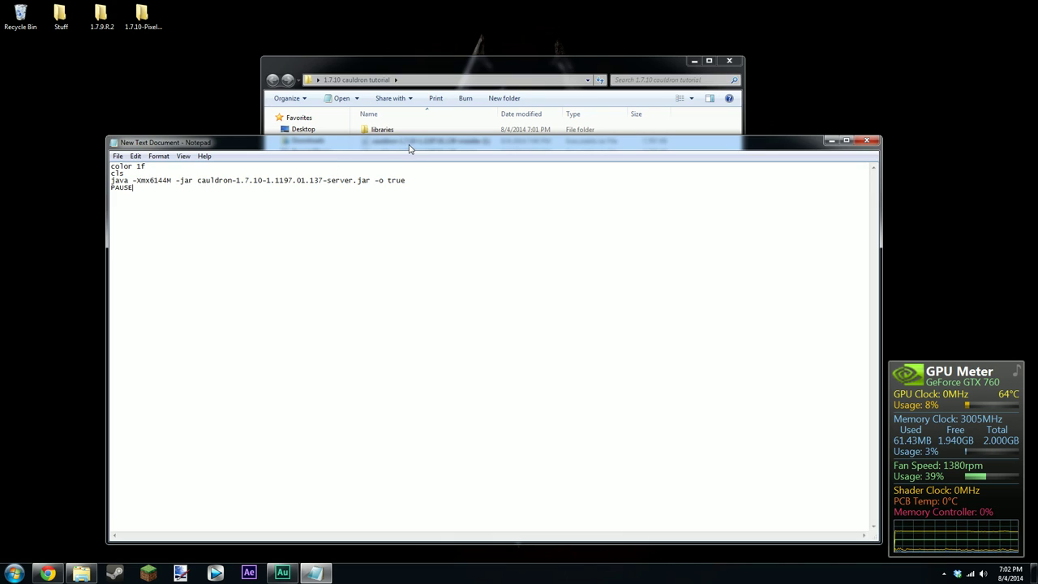
- Copy the file name of the cauldron-1.7.10-1.1197.01.139-server jar without changing it, and close the folder window
left_click_drag(411, 147, 406, 196)
left_click(456, 154)
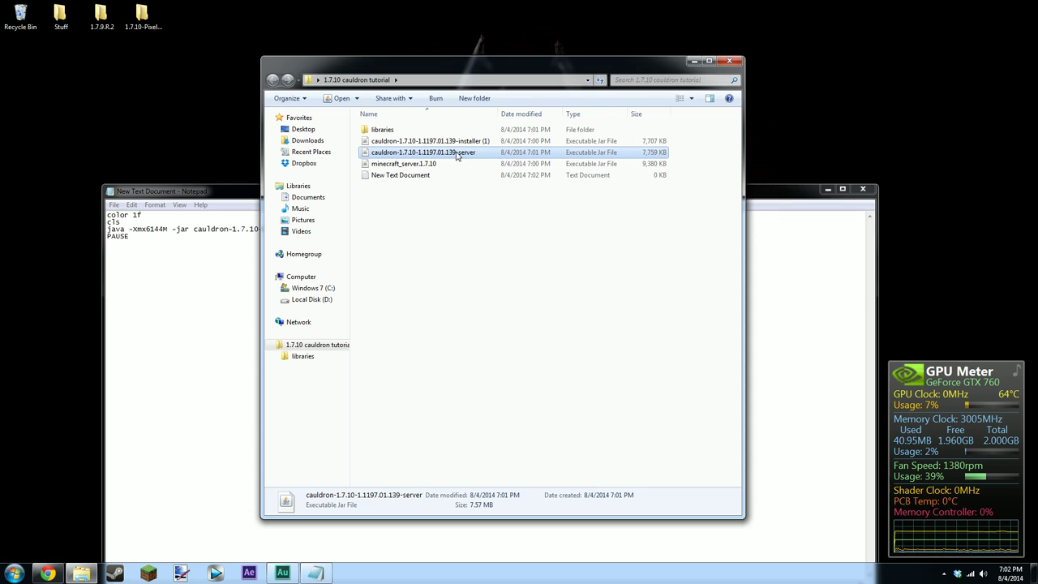
right_click(438, 154)
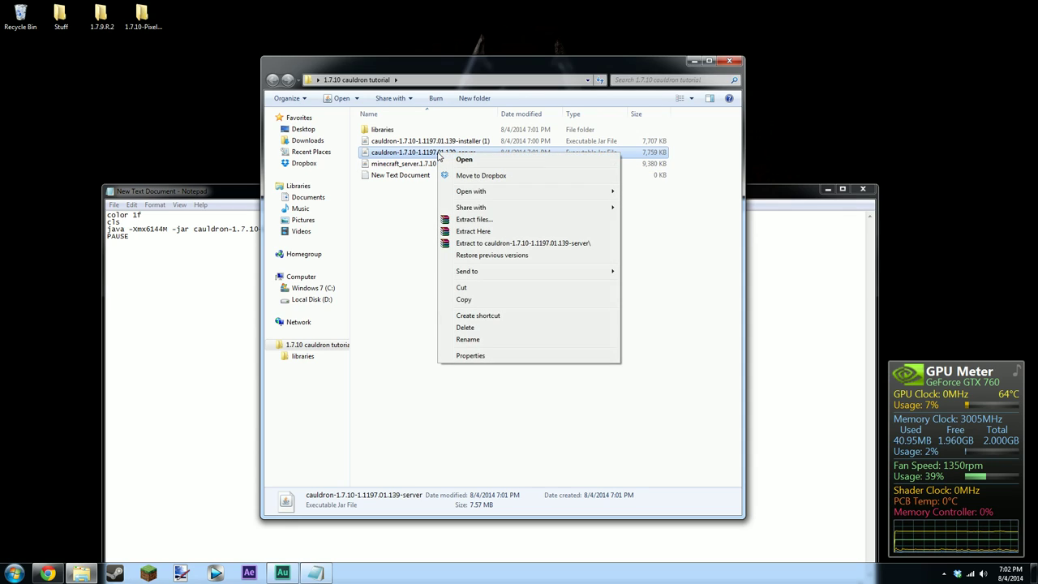
left_click(475, 339)
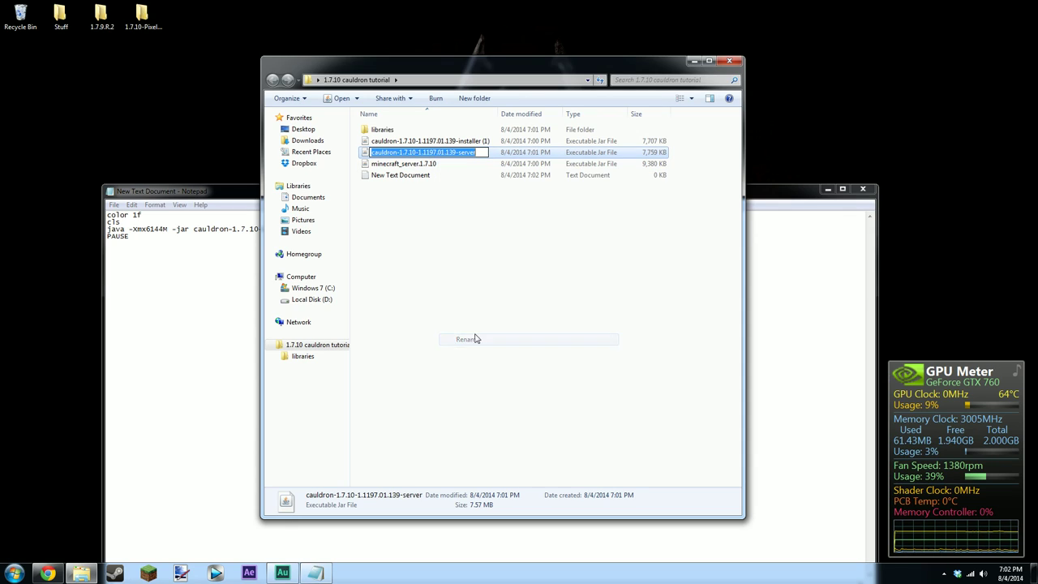
right_click(452, 154)
left_click(477, 189)
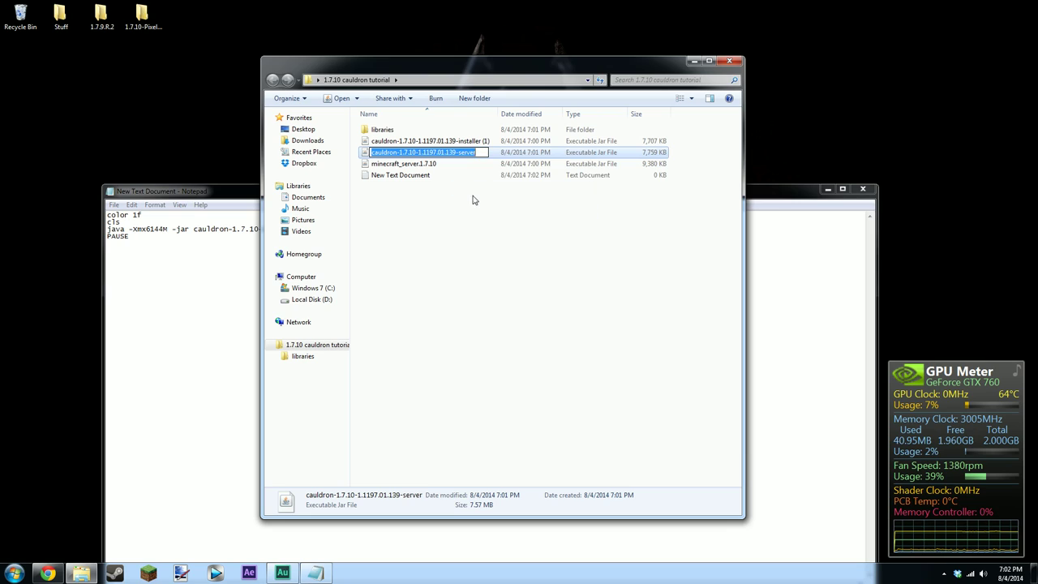
left_click(729, 61)
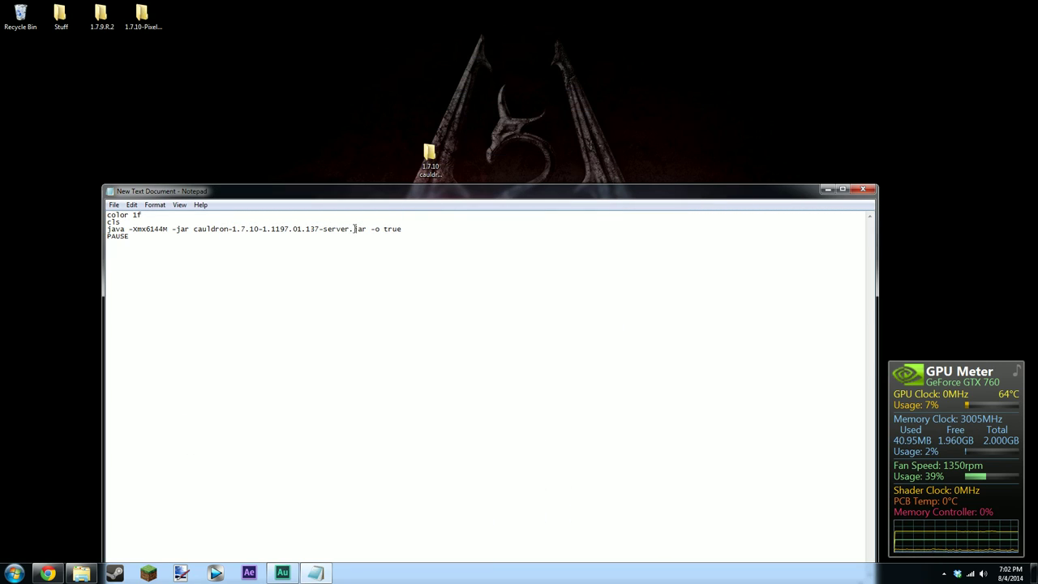
- Change the script's jar name to cauldron-1.7.10-1.1197.01.139-server and its color to 4f, then save and close the document
left_click_drag(350, 229, 193, 228)
key("BackSpace")
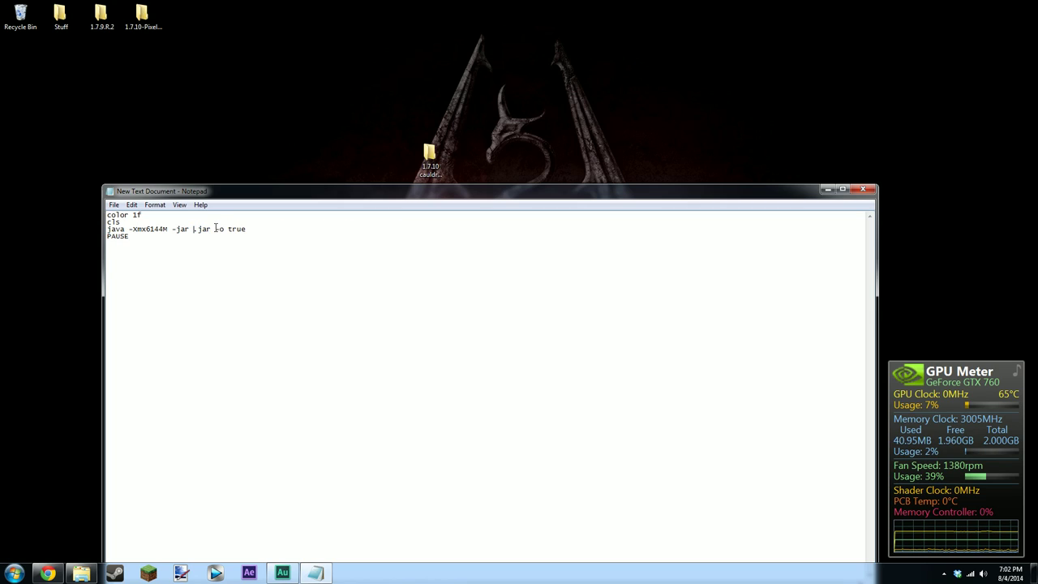
key("ctrl+v")
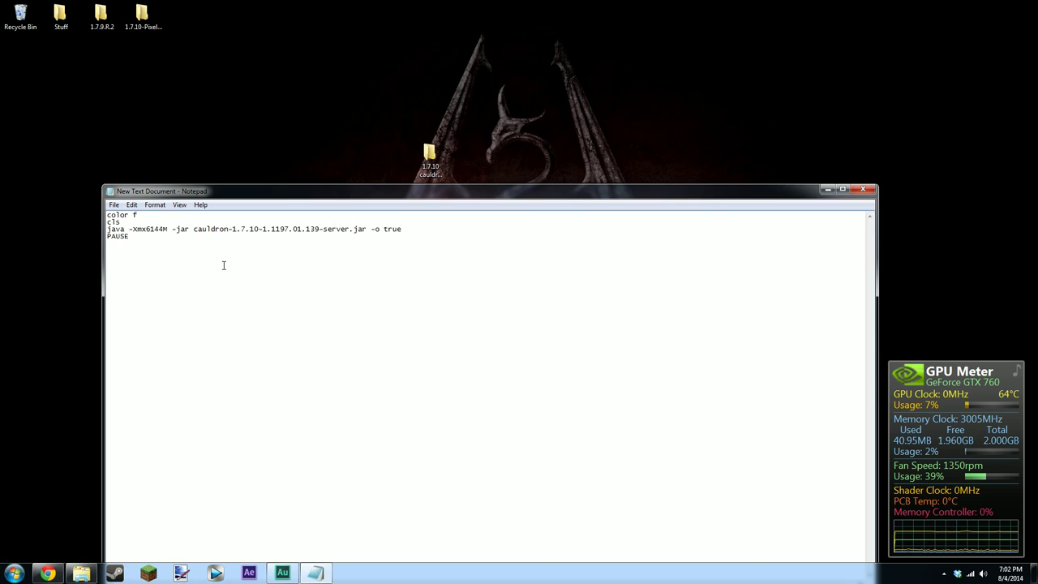
type("4")
left_click(860, 190)
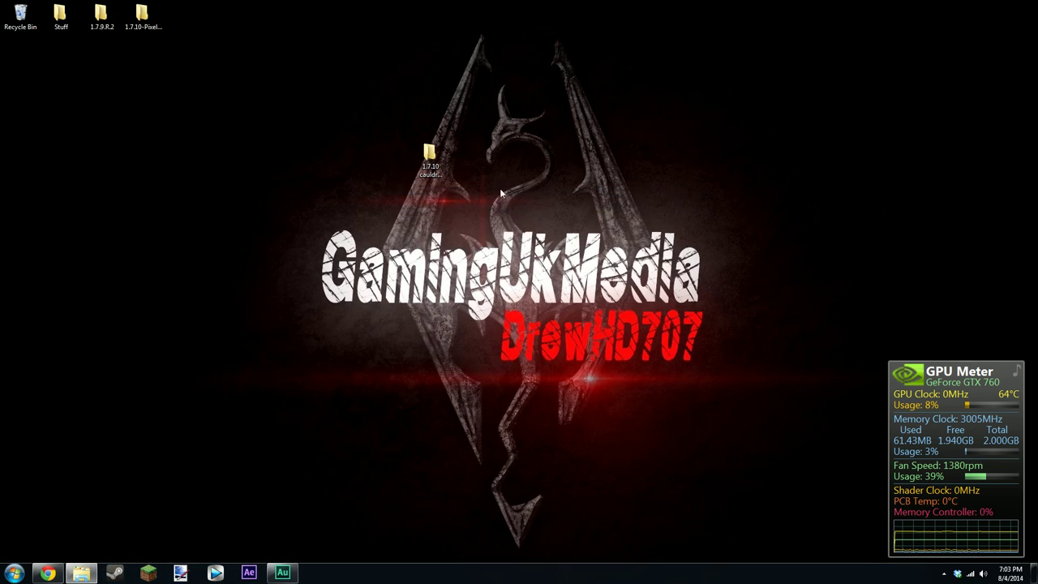
- Save the startup script from New Text Document in the "1.7.10 cauldron tutorial" folder as run.bat with type All Files, and close it
double_click(428, 162)
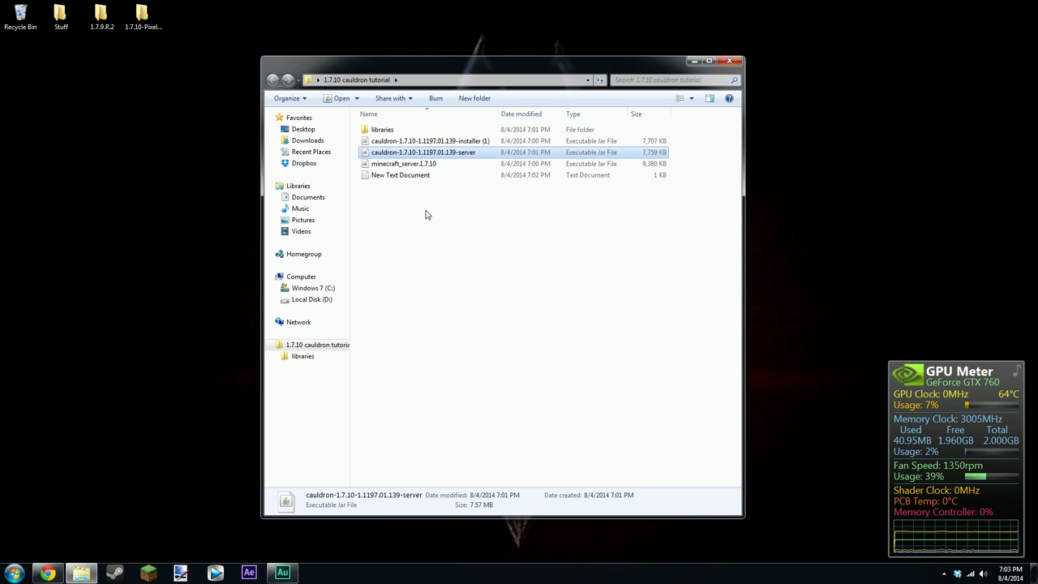
double_click(396, 176)
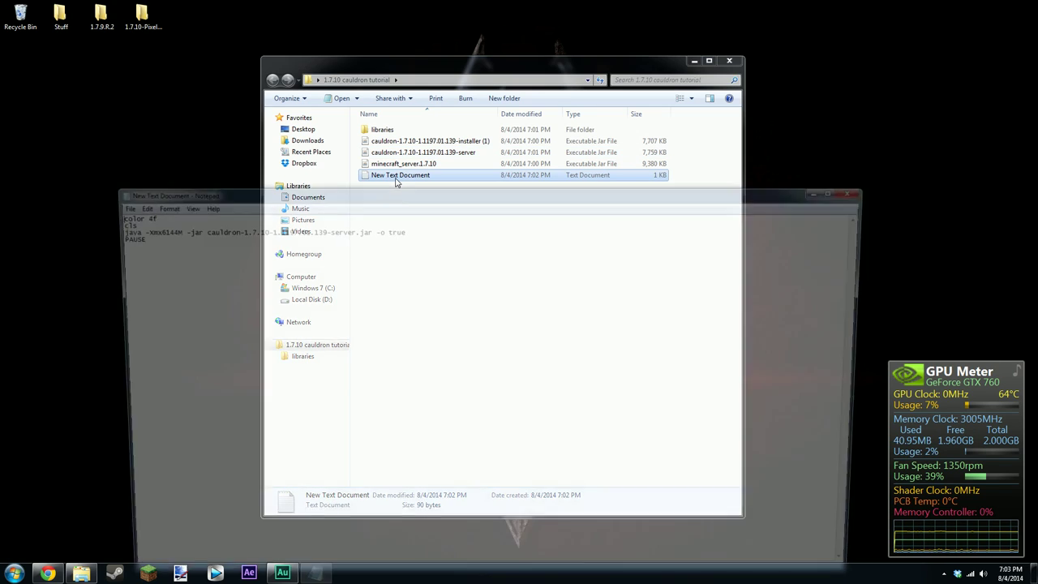
left_click(113, 204)
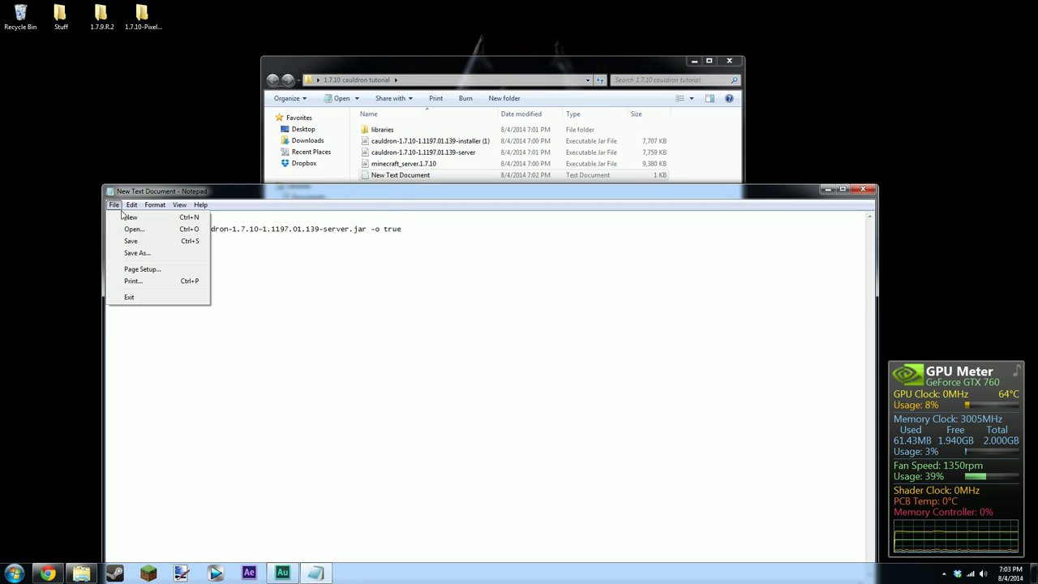
left_click(126, 254)
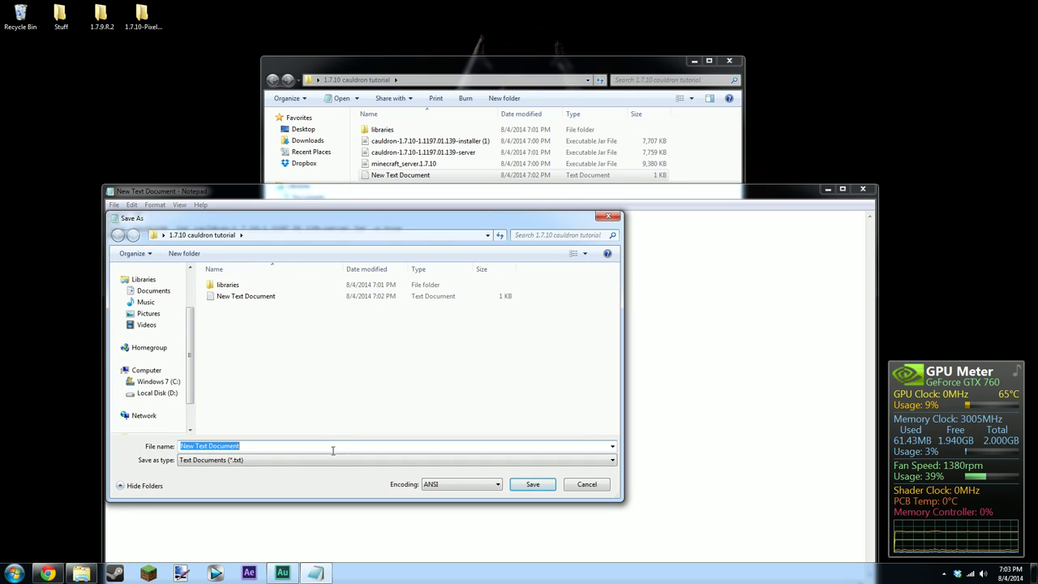
key("BackSpace")
type("run")
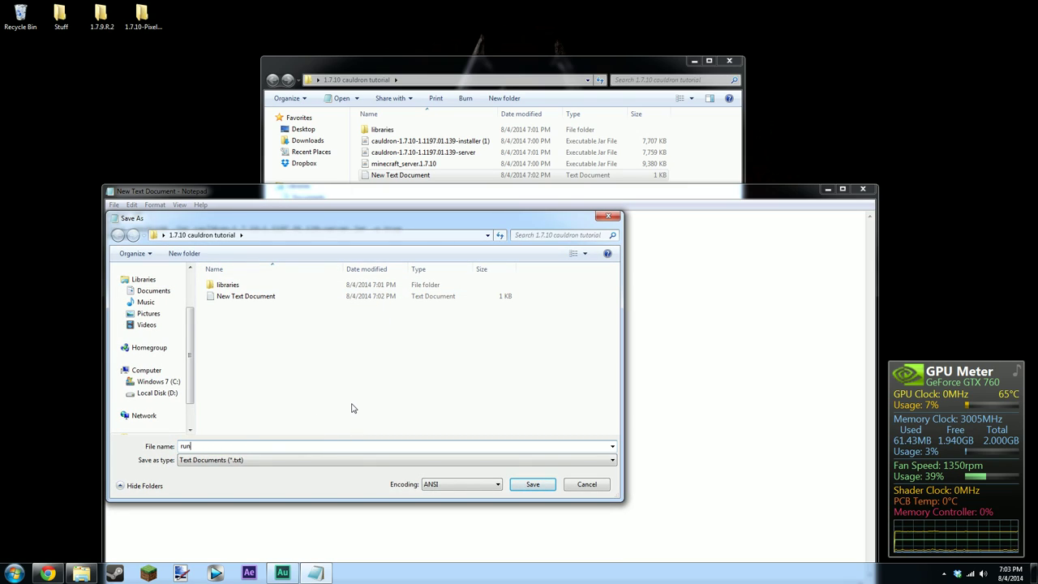
type(".bat")
left_click(335, 461)
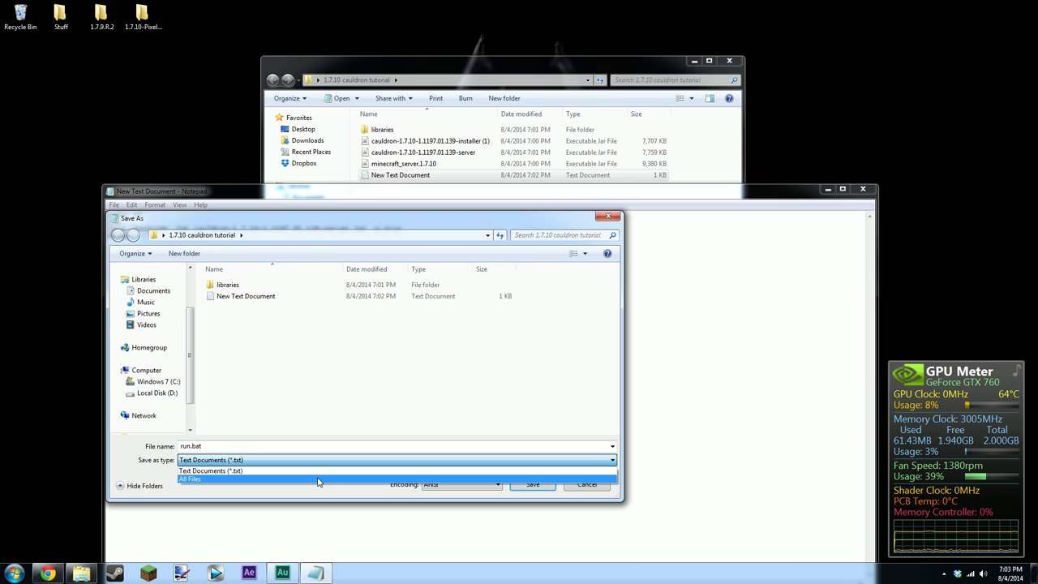
left_click(318, 479)
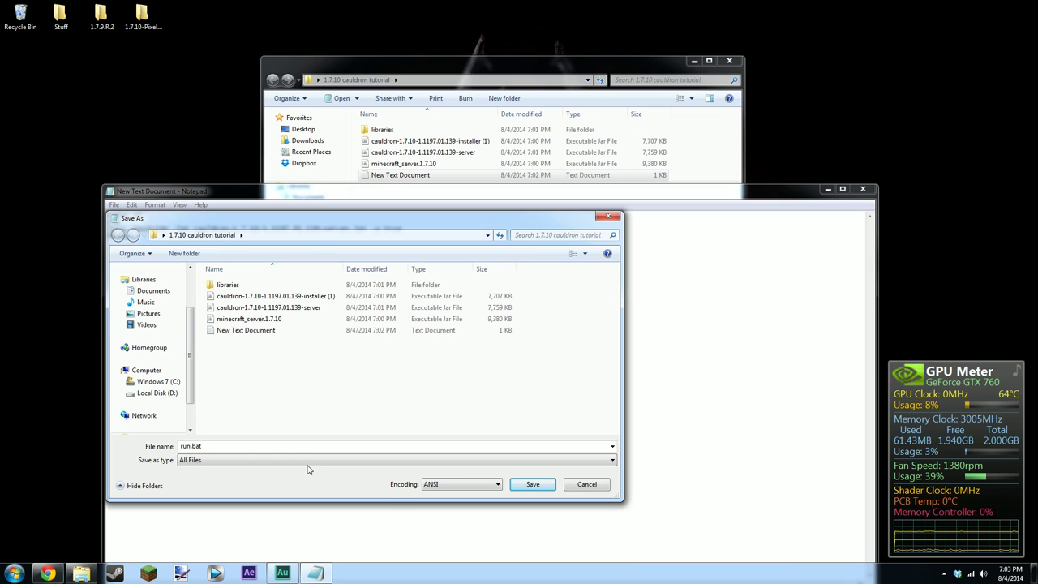
left_click(532, 484)
left_click(870, 191)
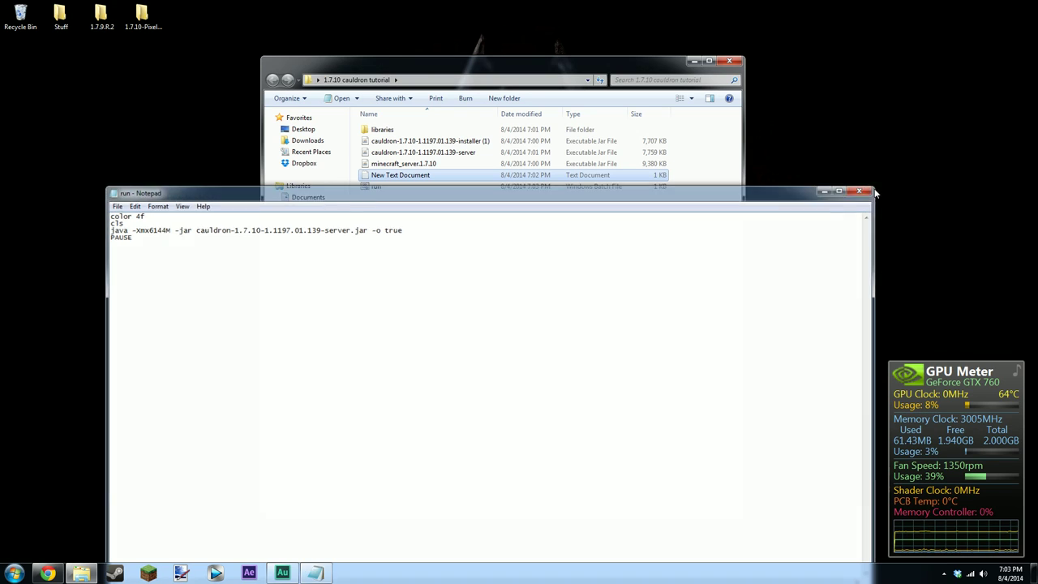
- Delete the original New Text Document from the "1.7.10 cauldron tutorial" folder
right_click(437, 176)
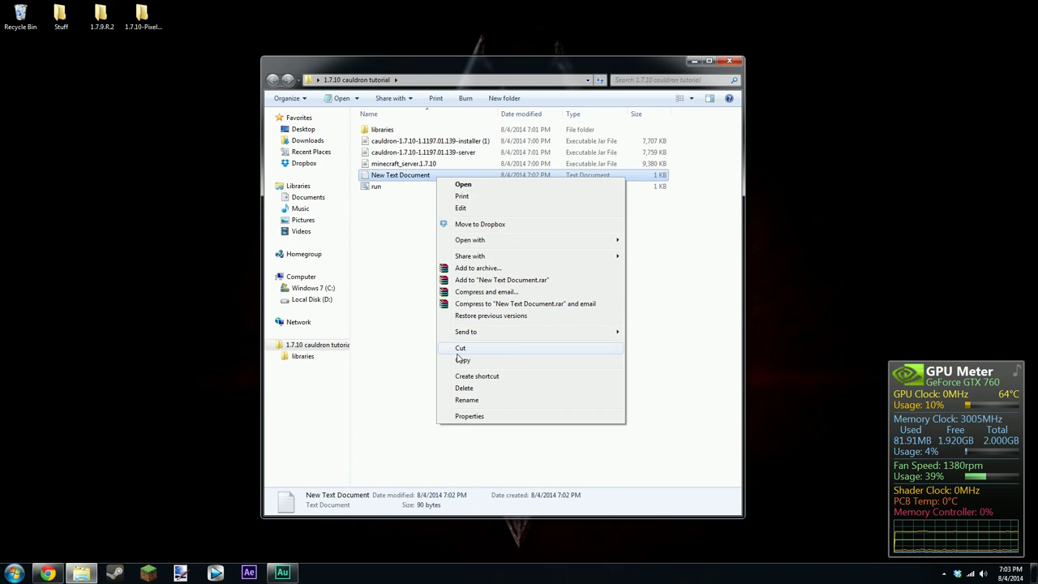
left_click(464, 387)
left_click(560, 331)
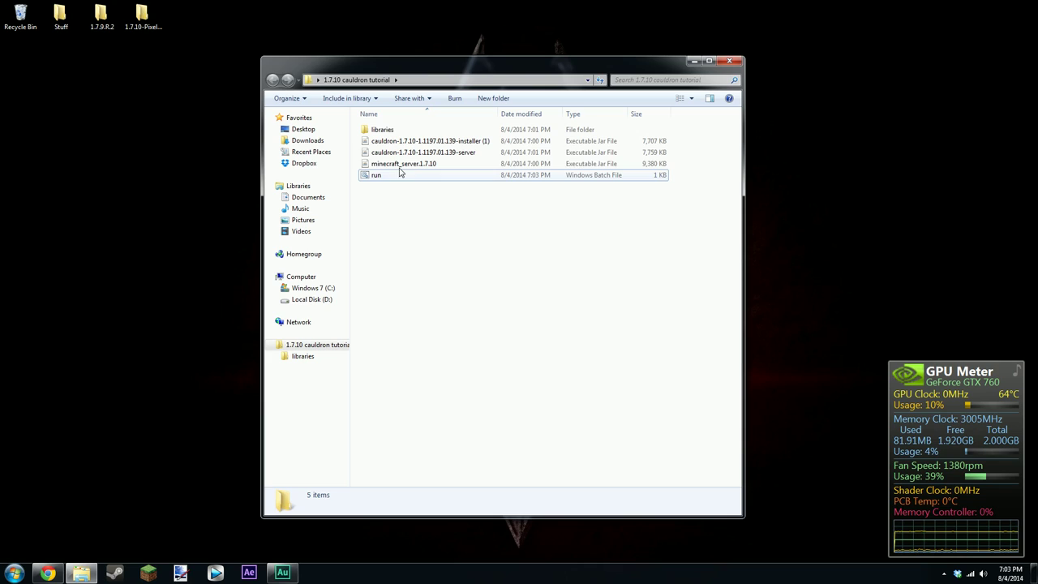
- Run the "run" batch file to generate the server files, and dismiss its console once it pauses
left_click(421, 180)
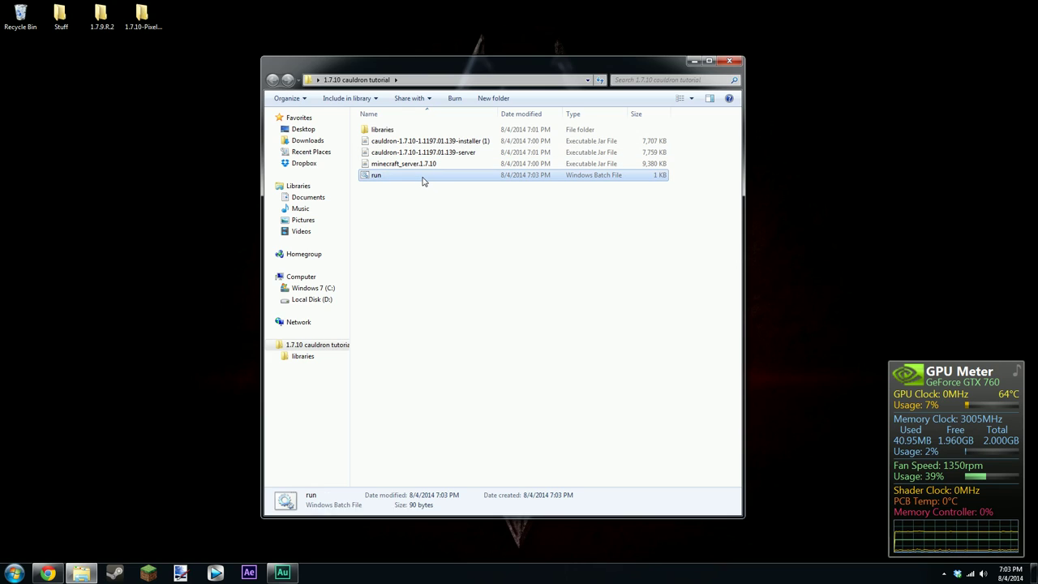
double_click(421, 180)
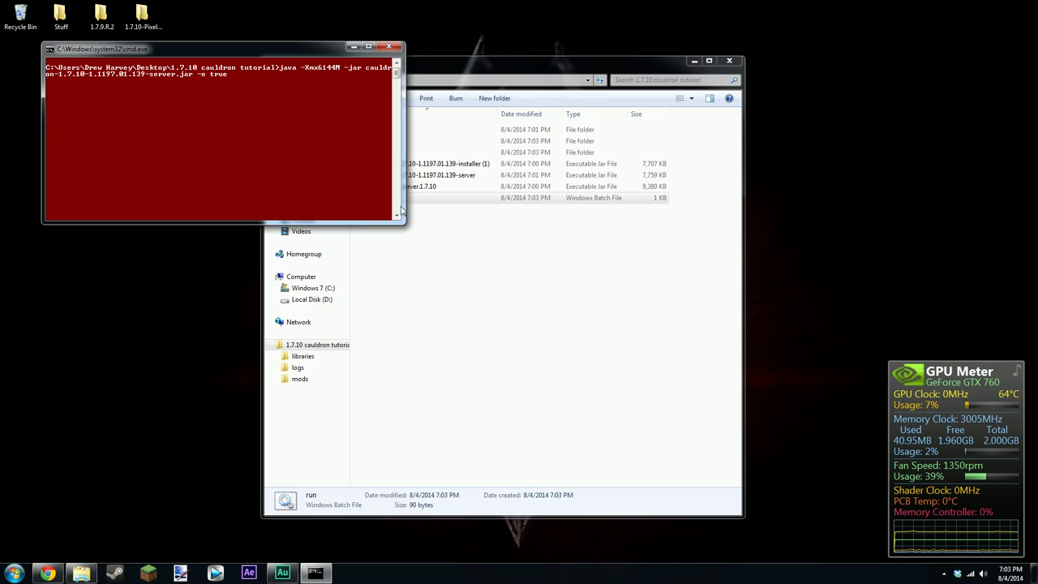
left_click_drag(320, 52, 545, 246)
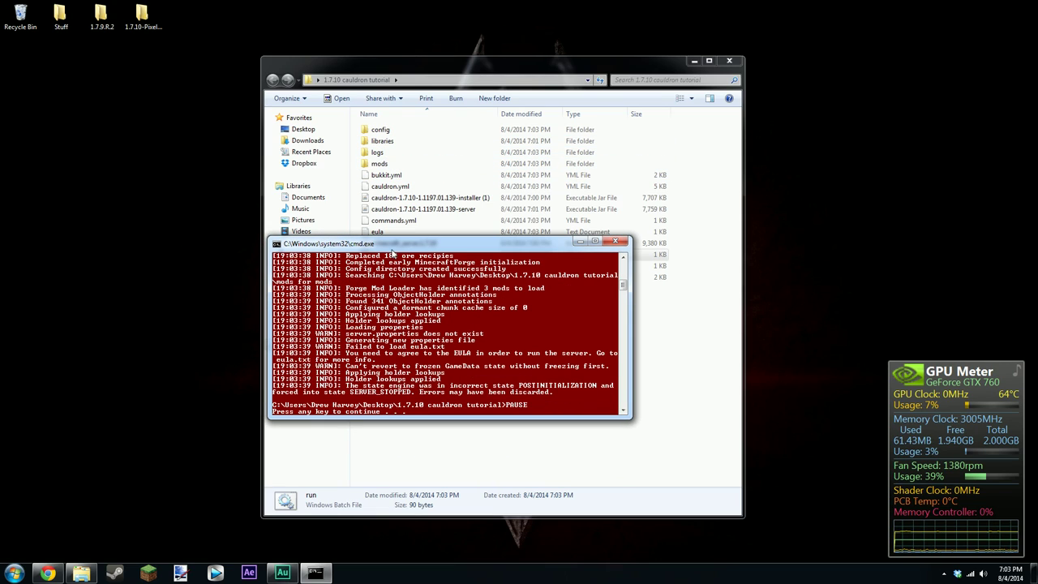
left_click_drag(401, 247, 286, 323)
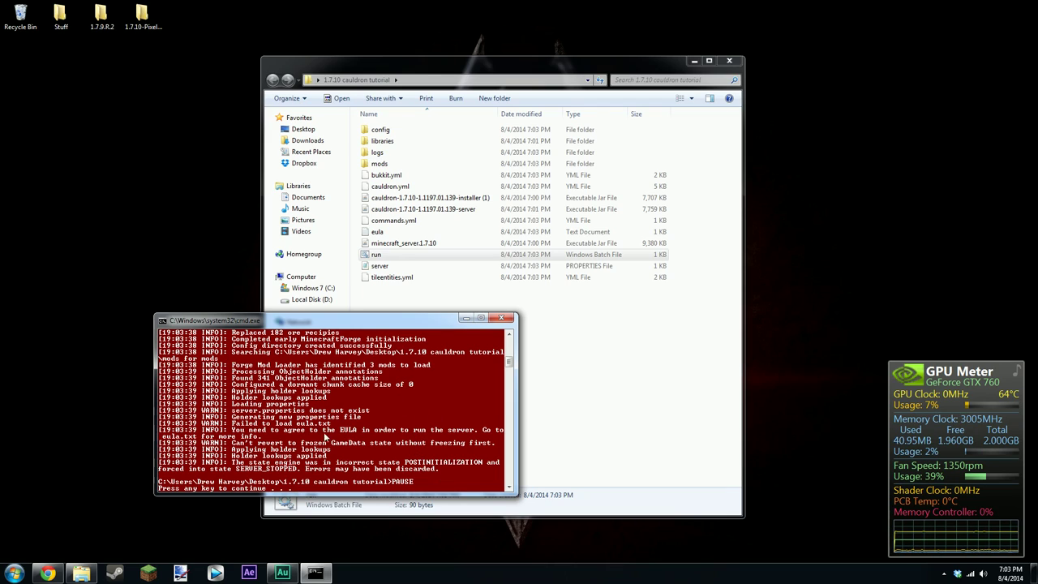
key("Return")
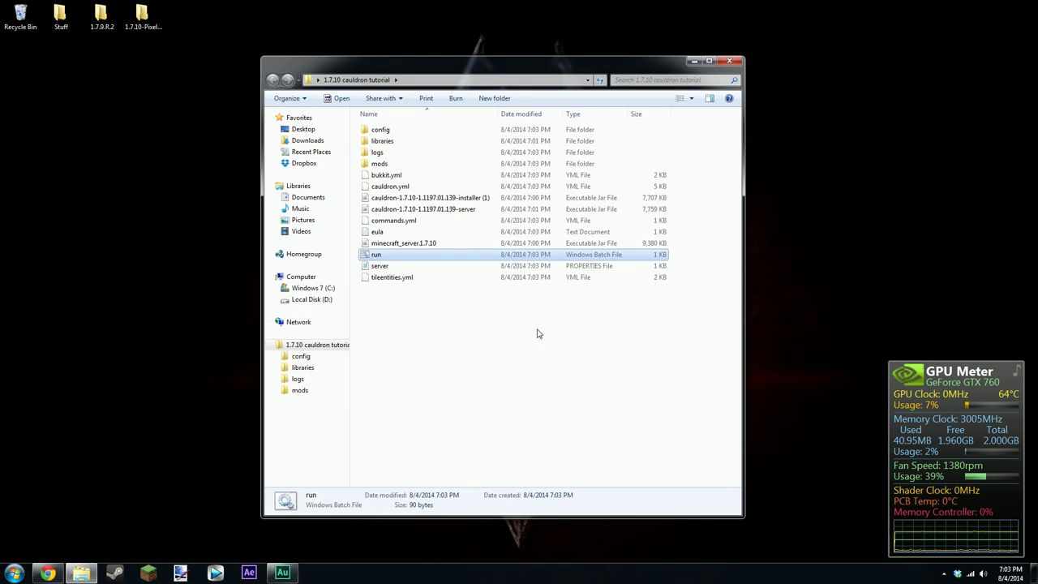
- Set eula=true in the "eula" text document, then save and close it
double_click(396, 234)
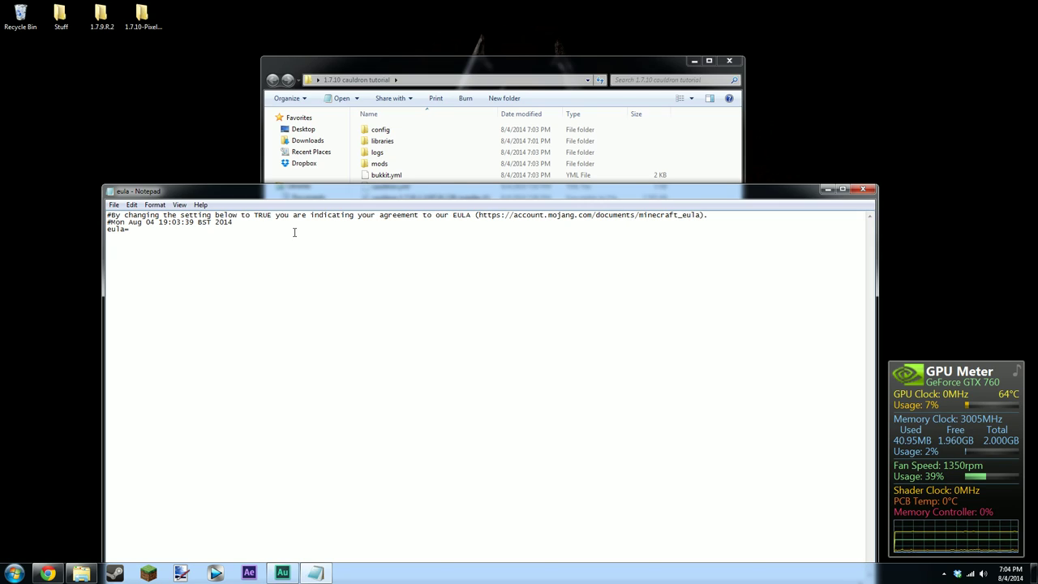
type("true")
left_click(862, 189)
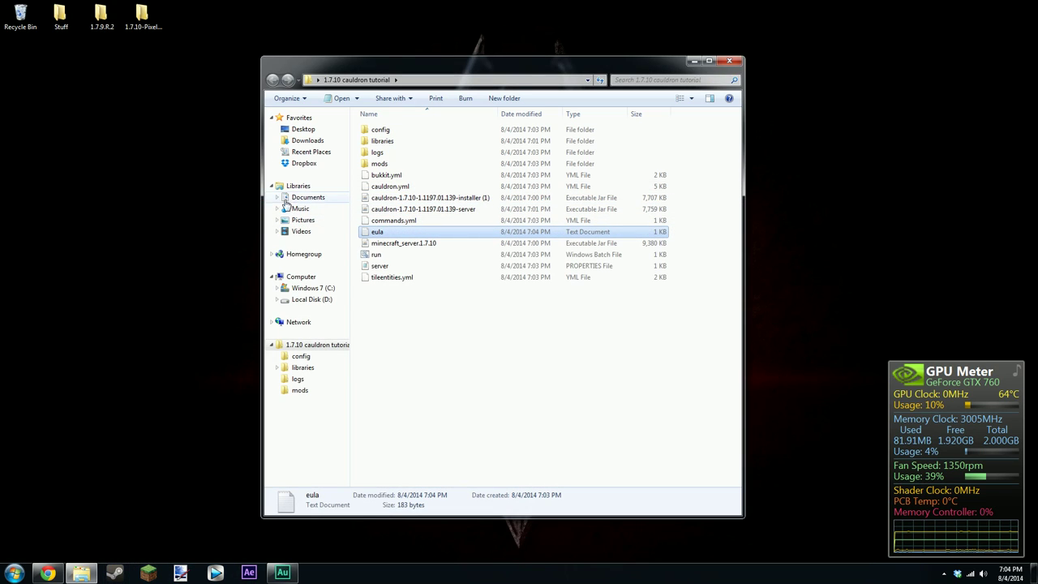
- Start the server again with the "run" batch file, and launch Minecraft with the "1.7.10 forge" profile
double_click(386, 256)
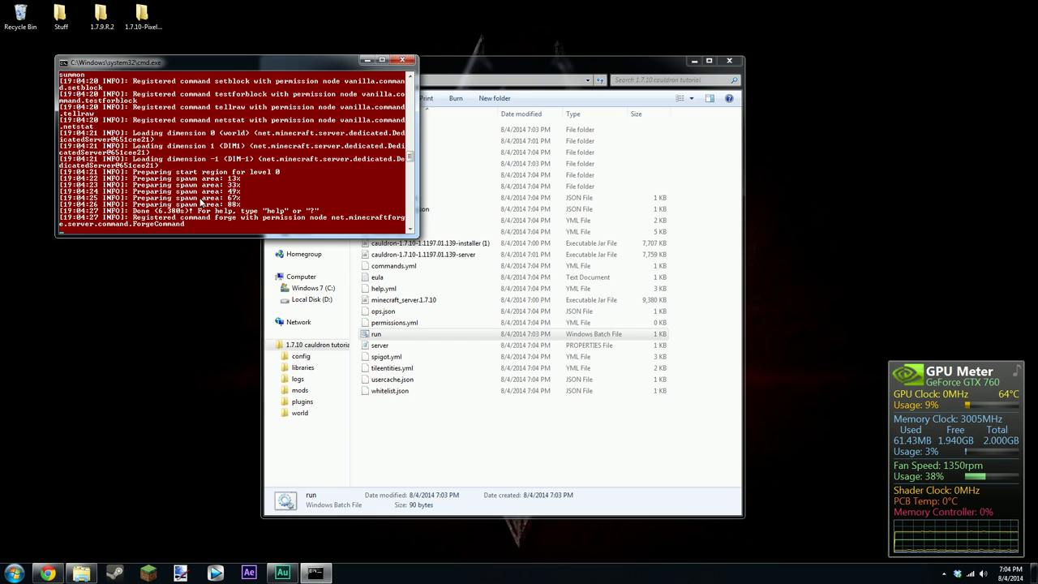
left_click_drag(318, 63, 488, 276)
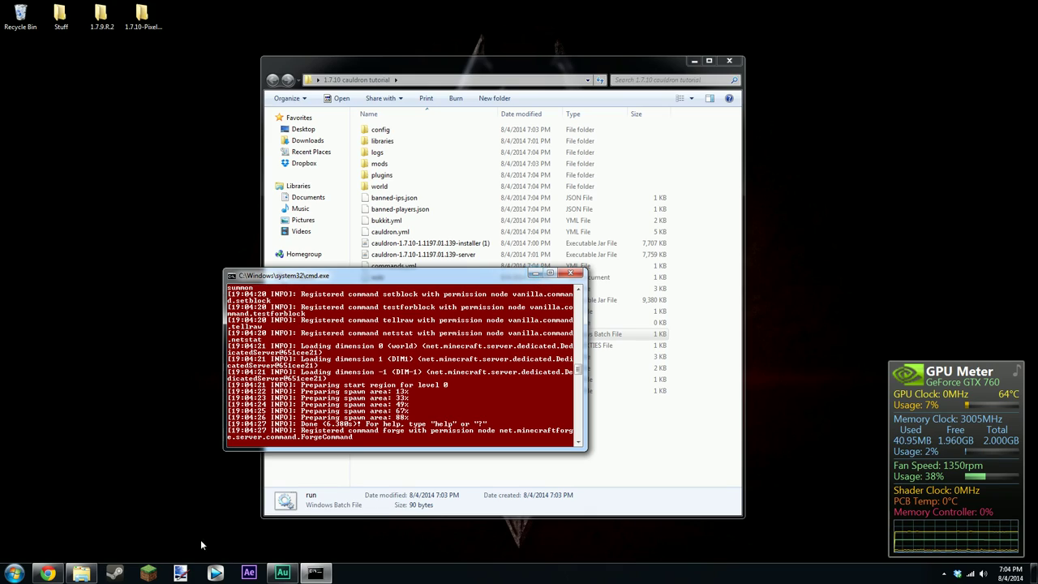
left_click(147, 573)
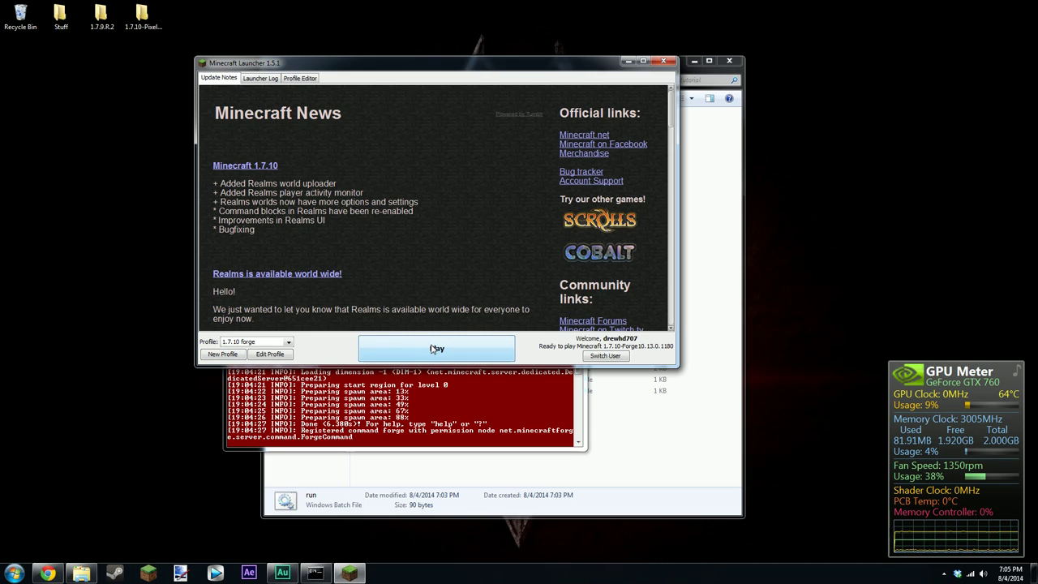
left_click(382, 358)
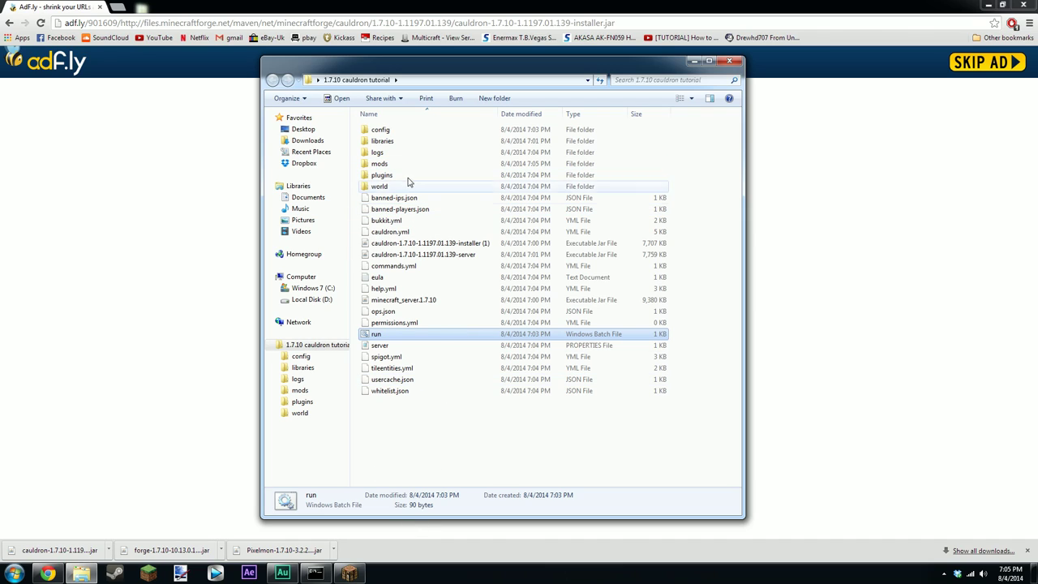
- Rename the Pixelmon jar in the server's mods folder to Pixelmon-1.7.10-3.2.2-universal, and return to the server folder
double_click(412, 165)
left_click(415, 131)
right_click(416, 132)
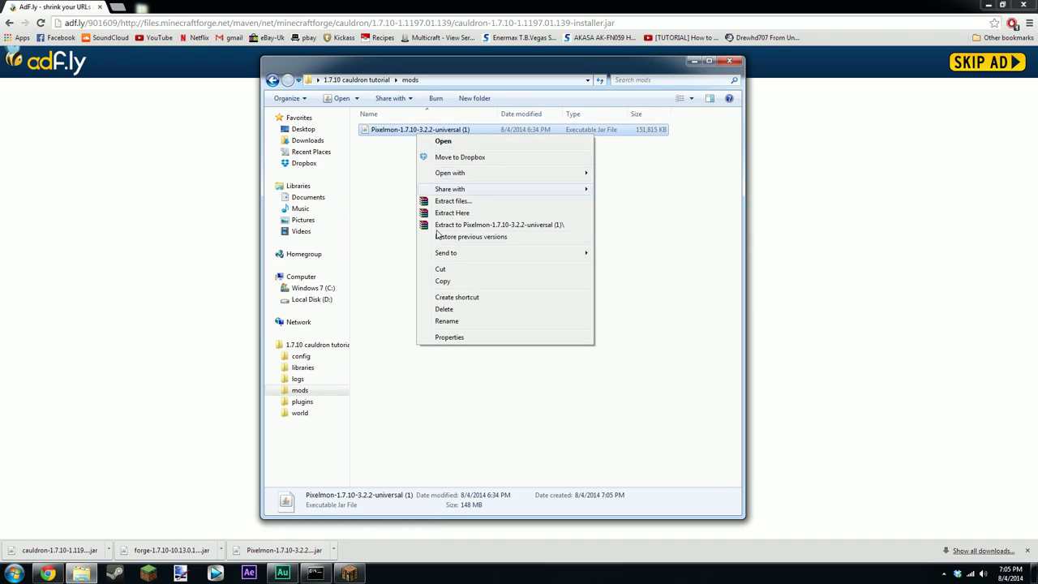
left_click(475, 321)
key("End")
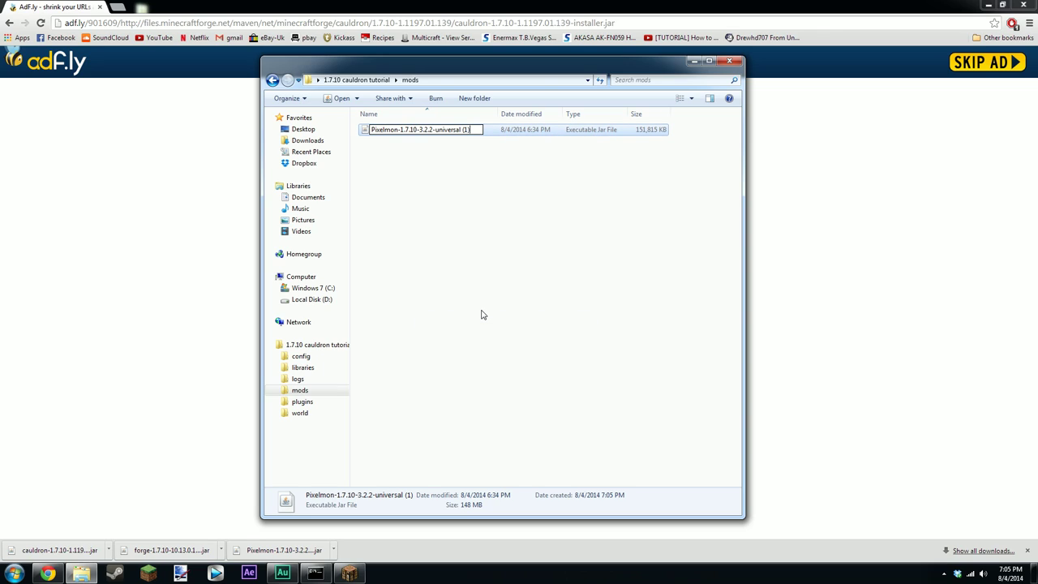
key("Return")
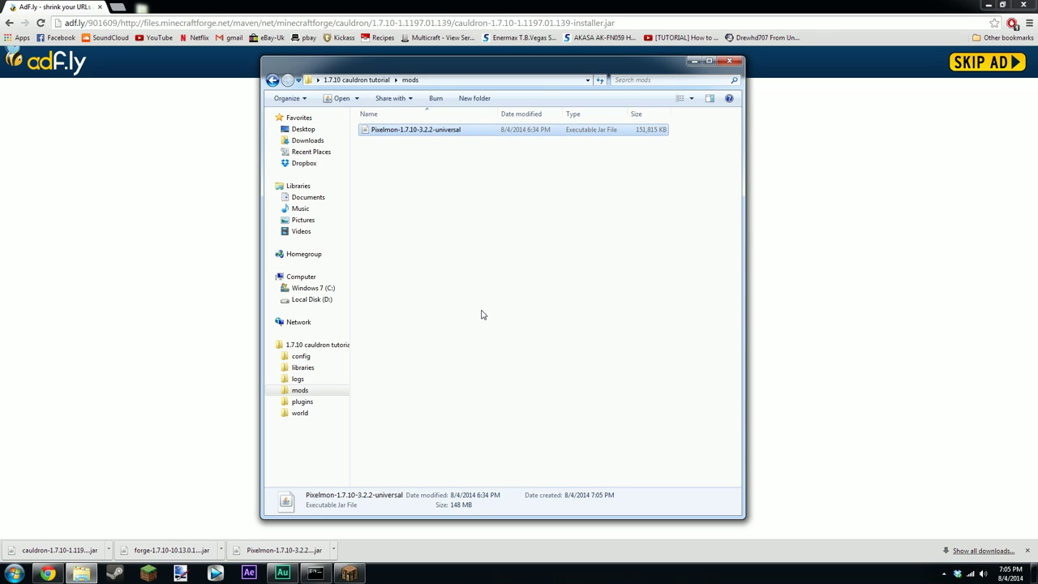
left_click(487, 251)
left_click(274, 79)
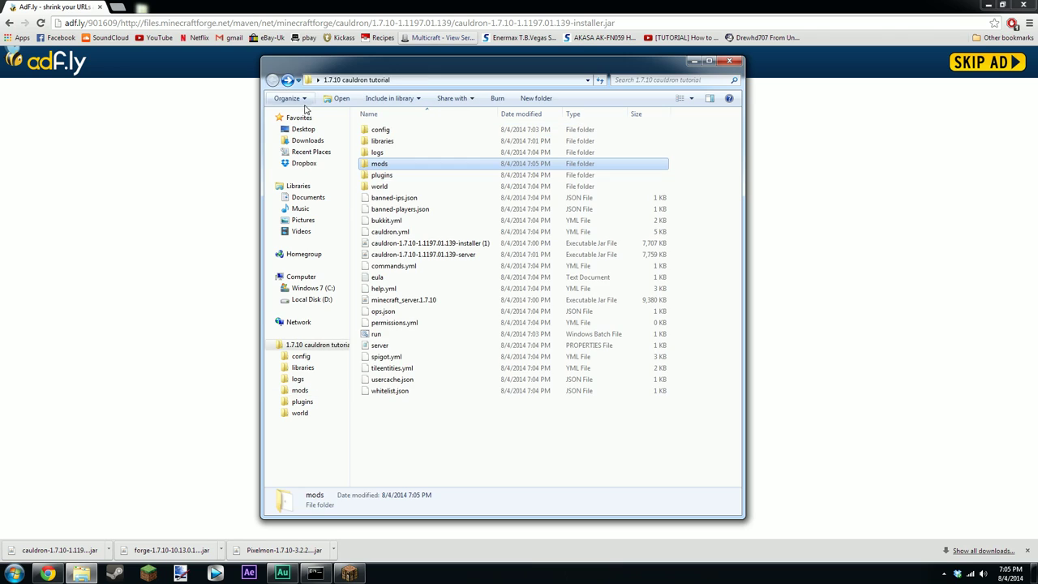
- Try to reload the running server by issuing the reload command in its console
left_click(350, 573)
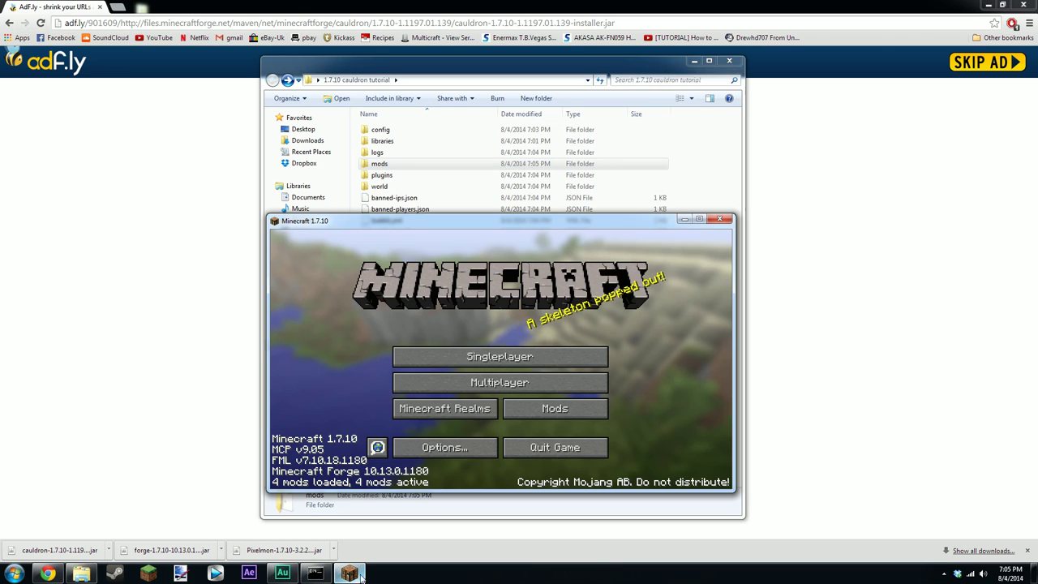
left_click(316, 573)
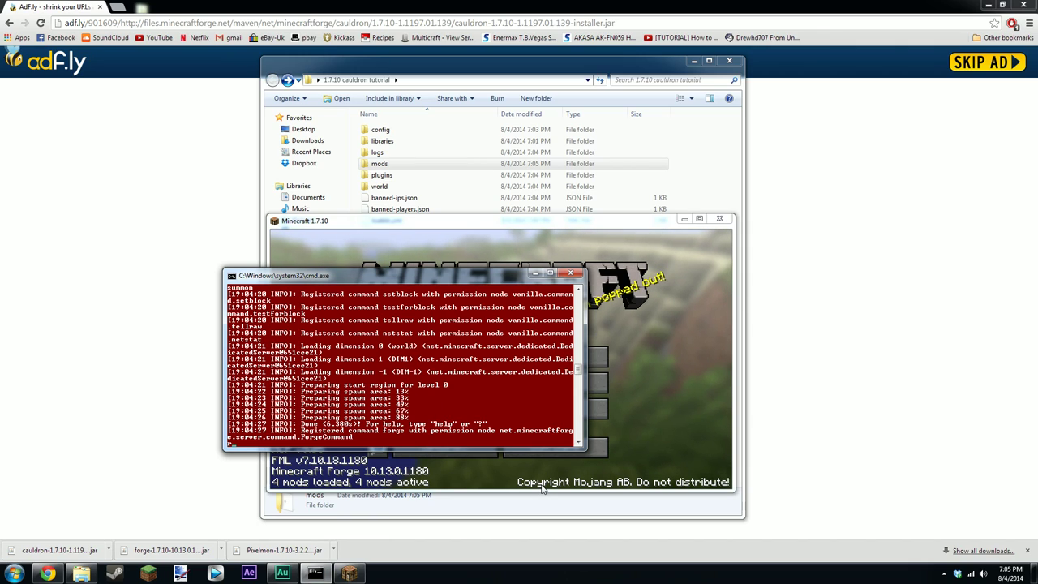
type("reload")
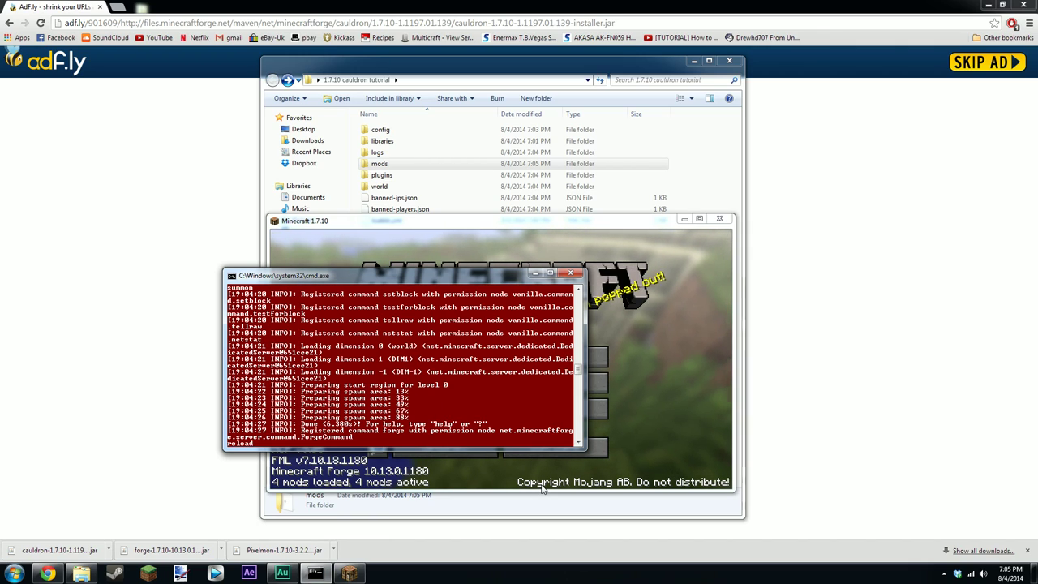
key("Return")
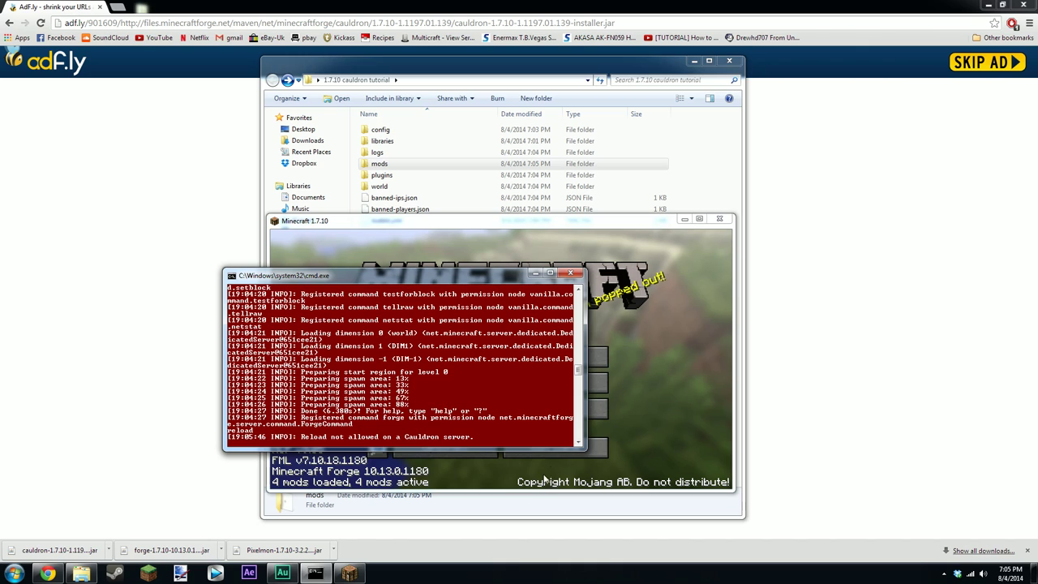
- Shut the server down with the stop command and dismiss its console
type("stop")
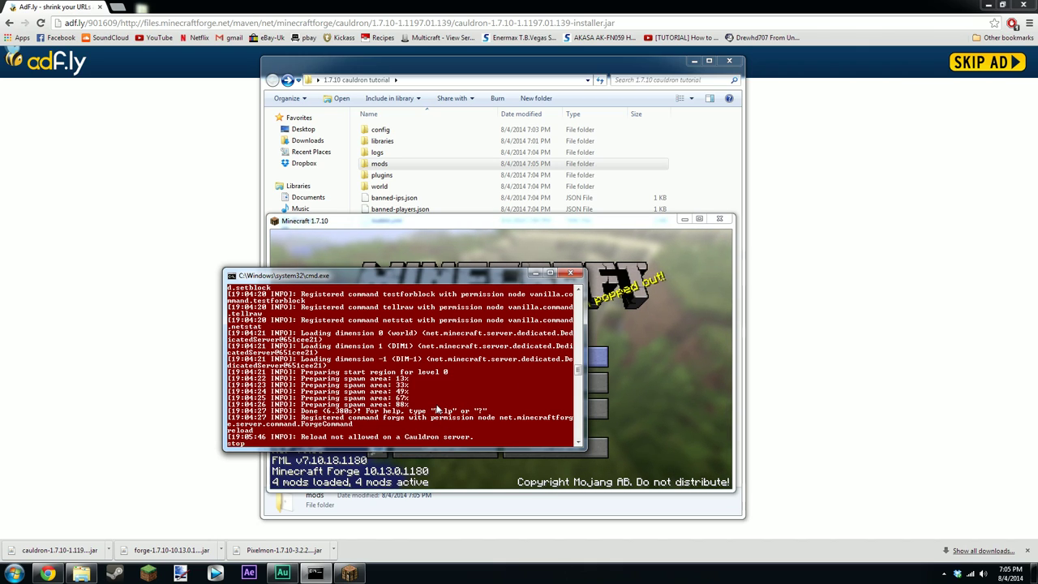
key("Return")
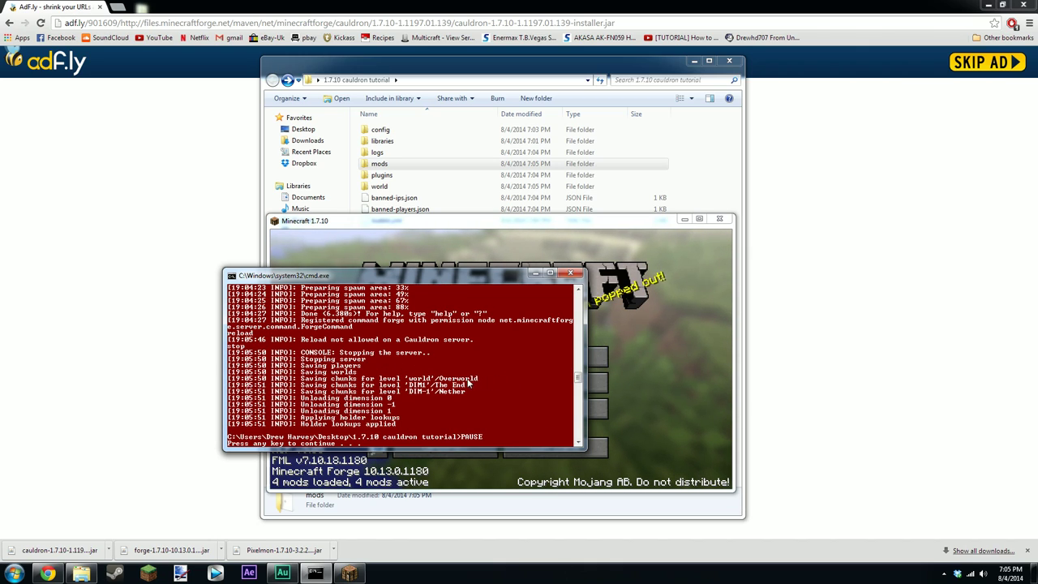
key("Return")
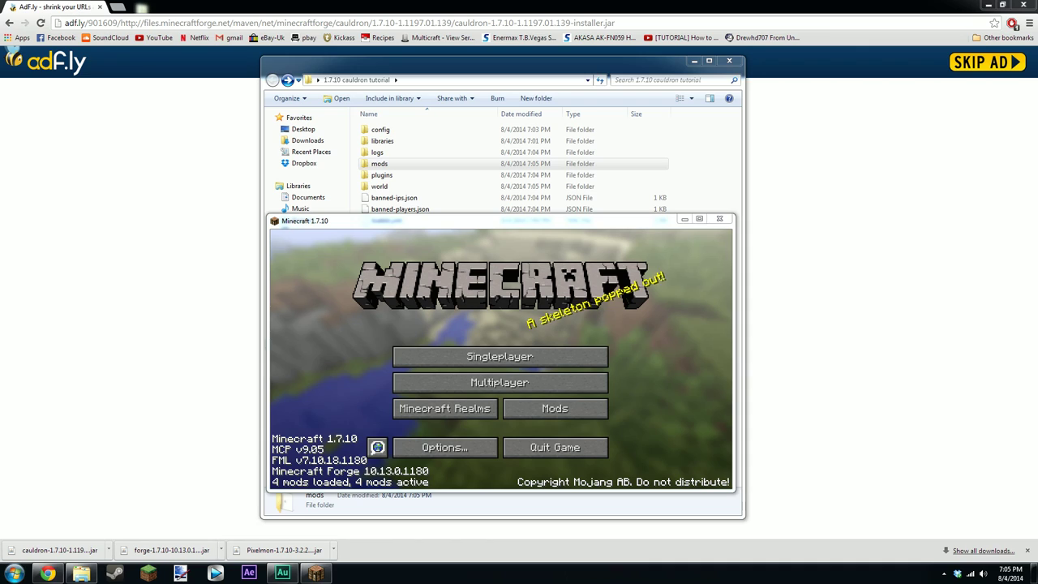
- Restart the server from the "run" batch file in the "1.7.10 cauldron tutorial" folder so it loads Pixelmon
left_click(81, 573)
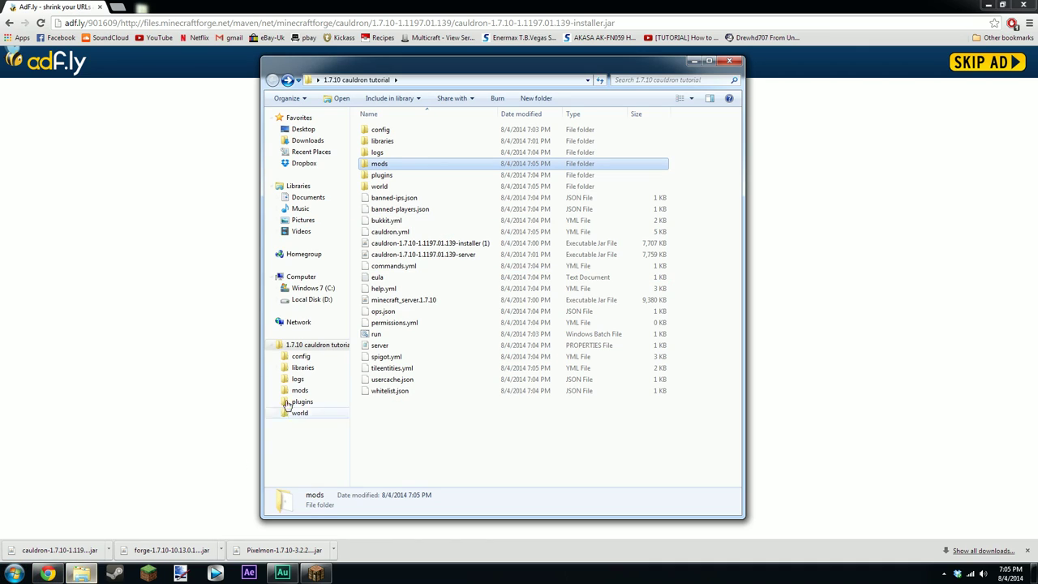
double_click(388, 335)
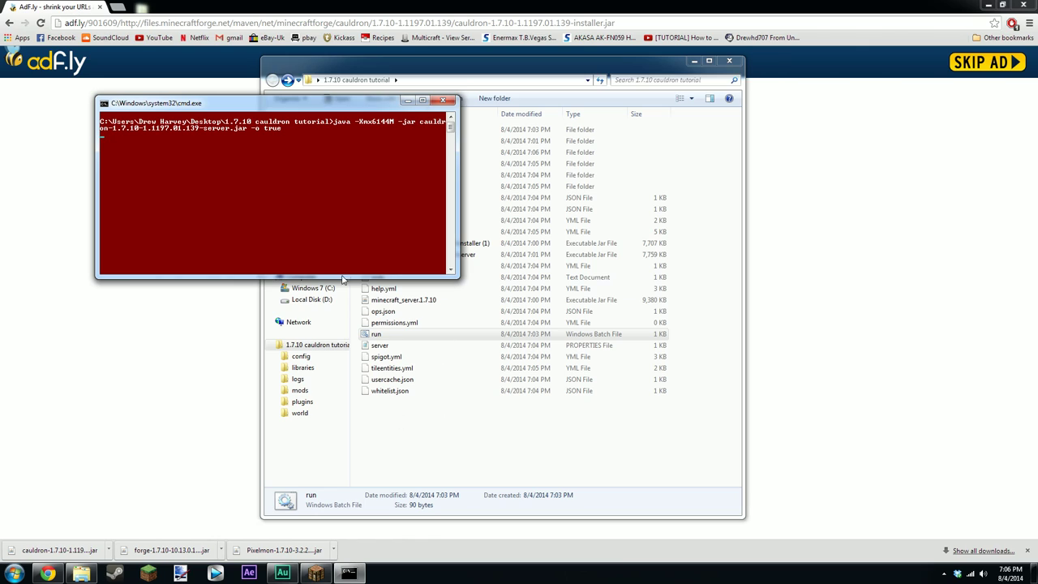
left_click_drag(388, 108, 405, 165)
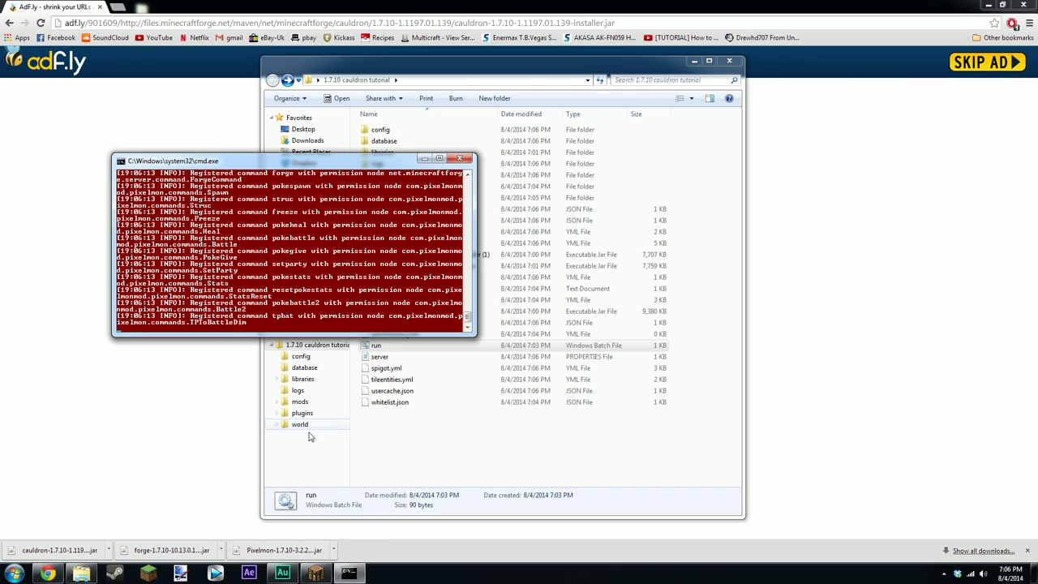
- Switch to the Minecraft 1.7.10 client and open a direct connection from its multiplayer screen
left_click(315, 573)
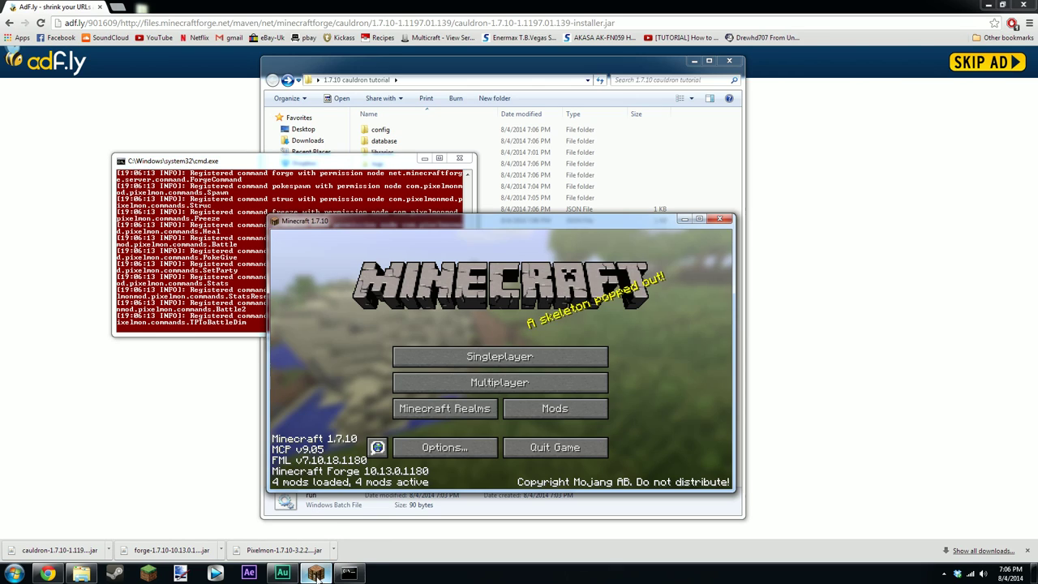
left_click(454, 384)
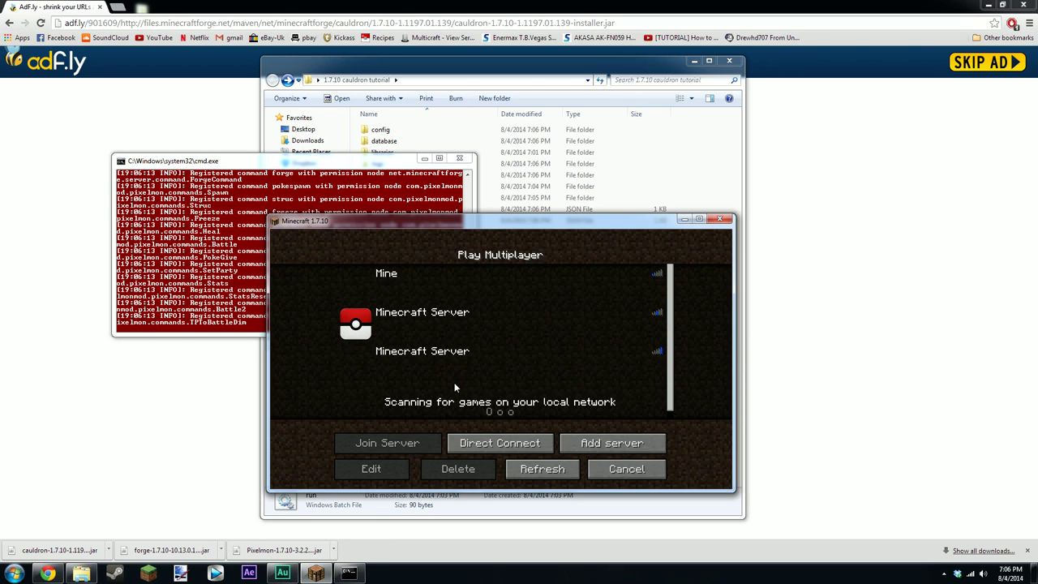
left_click(488, 447)
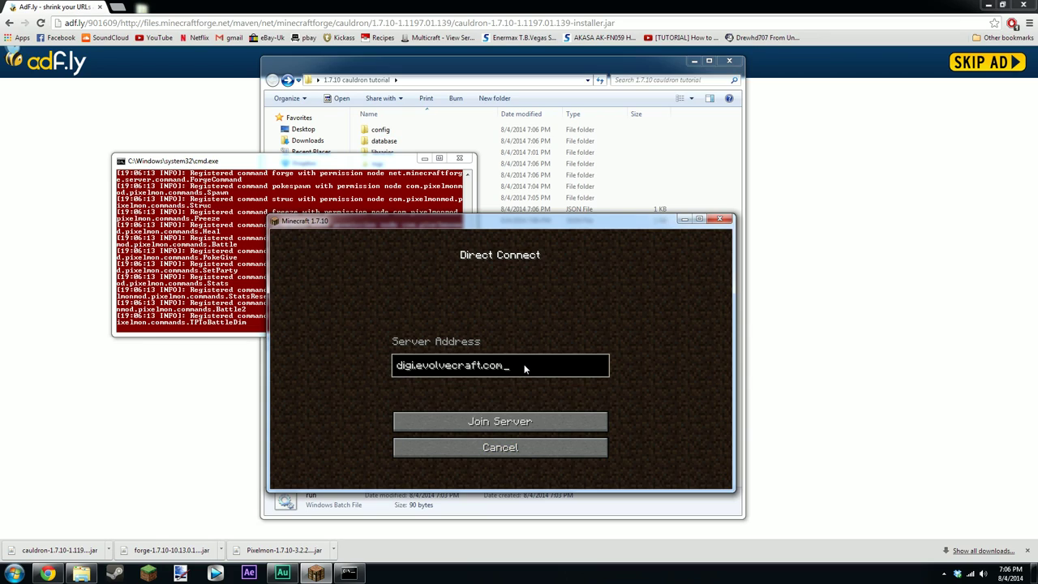
- Replace the server address with localhost and join the local Cauldron server
key("BackSpace")
key("BackSpace")
key("BackSpace")
key("BackSpace")
key("BackSpace")
key("BackSpace")
key("BackSpace")
key("BackSpace")
key("BackSpace")
key("BackSpace")
key("BackSpace")
key("BackSpace")
key("BackSpace")
key("BackSpace")
key("BackSpace")
key("BackSpace")
key("BackSpace")
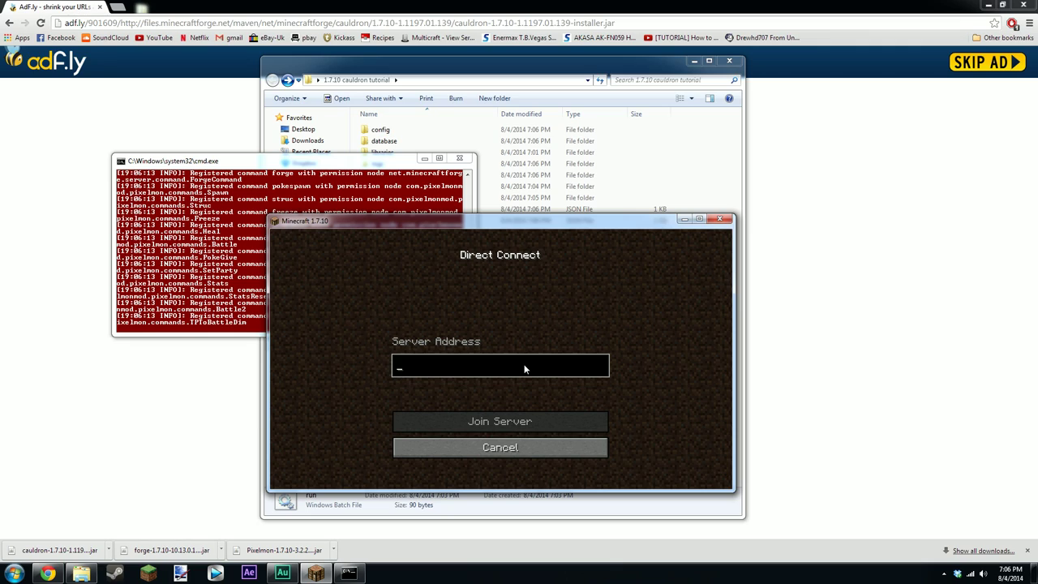
type("localhost")
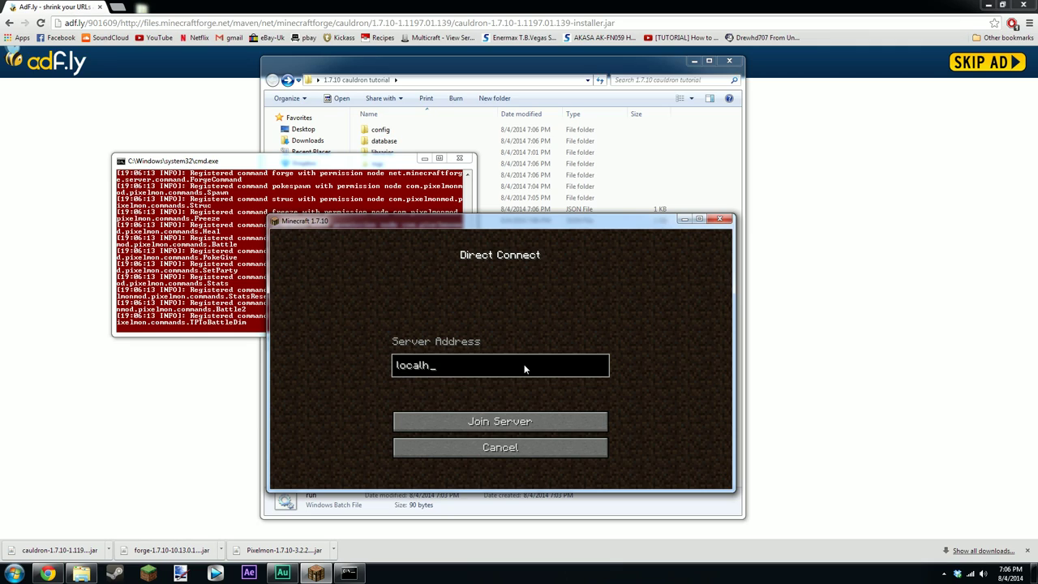
left_click(519, 422)
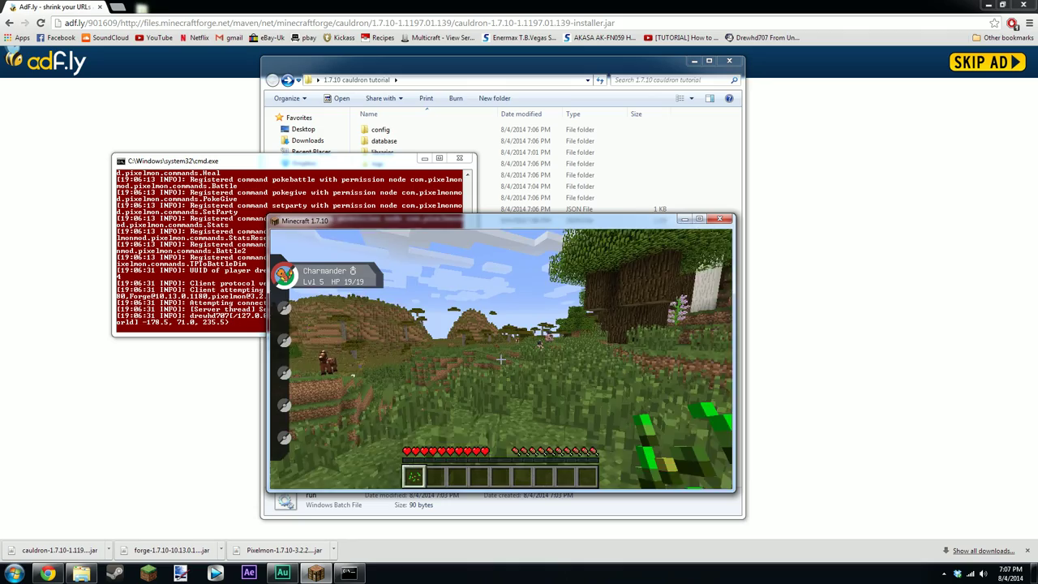
- Send out Charmander in the world and run the /help command to list the server's commands
key("r")
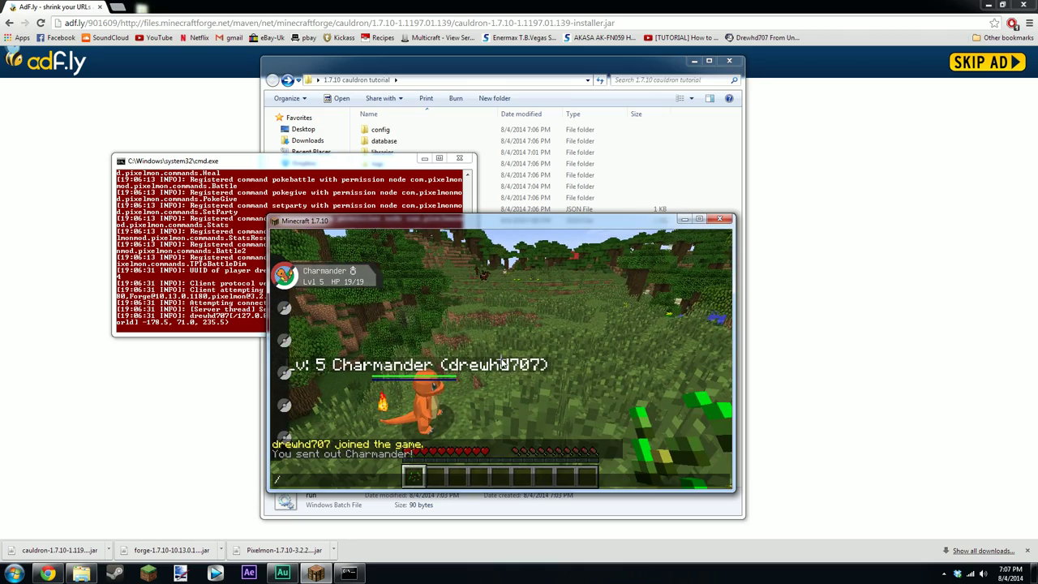
key("Return")
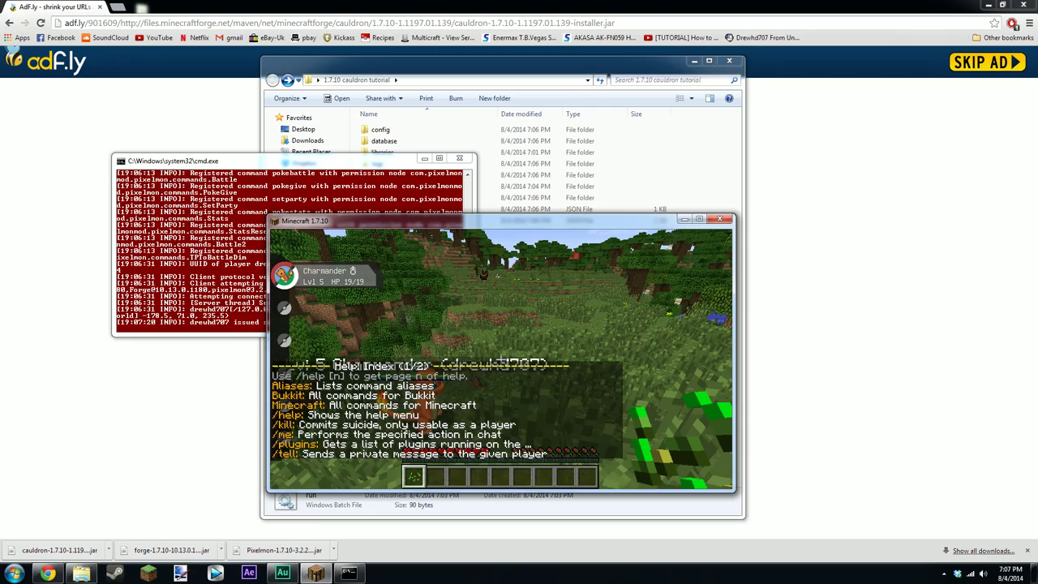
key("w")
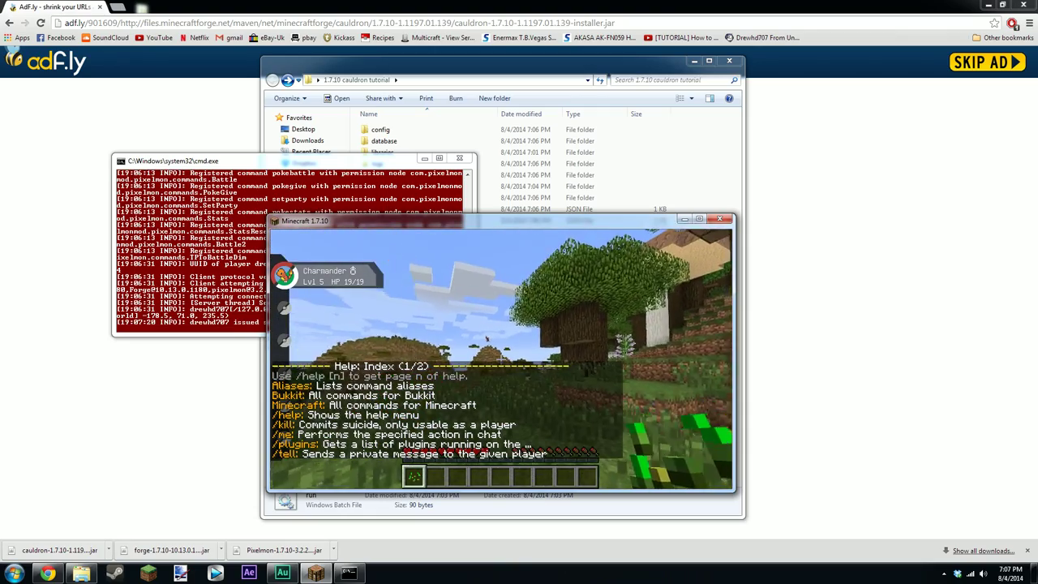
mouse_move(500, 359)
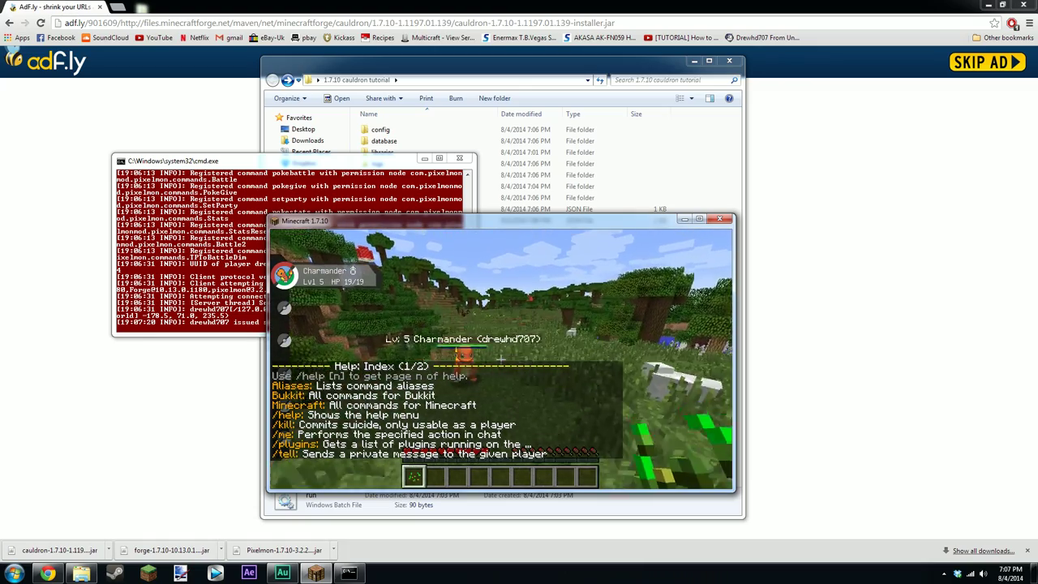
- View the player's inventory in the game and leave it open
key("e")
key("e")
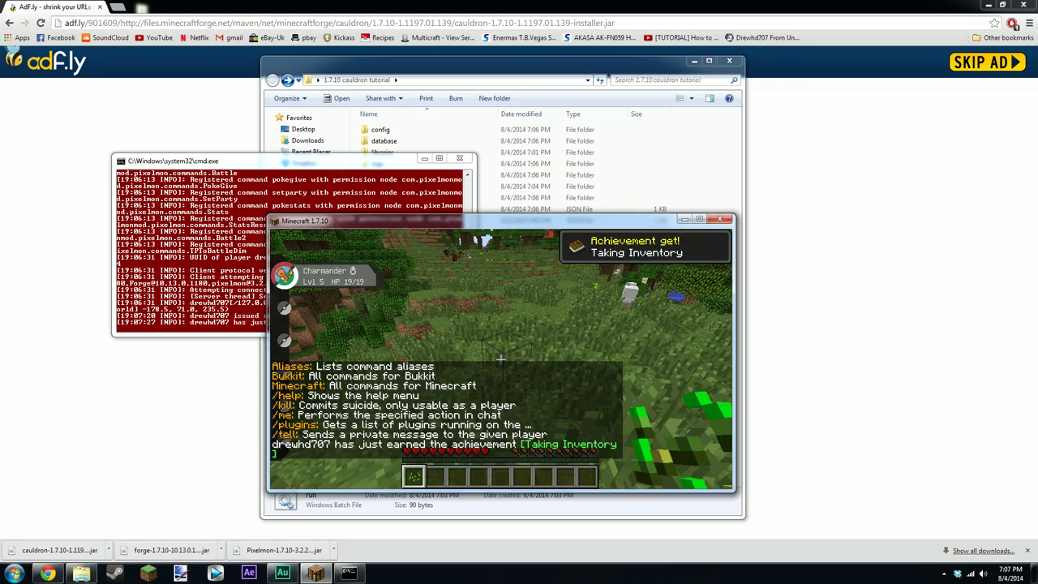
key("e")
key("e")
key("e")
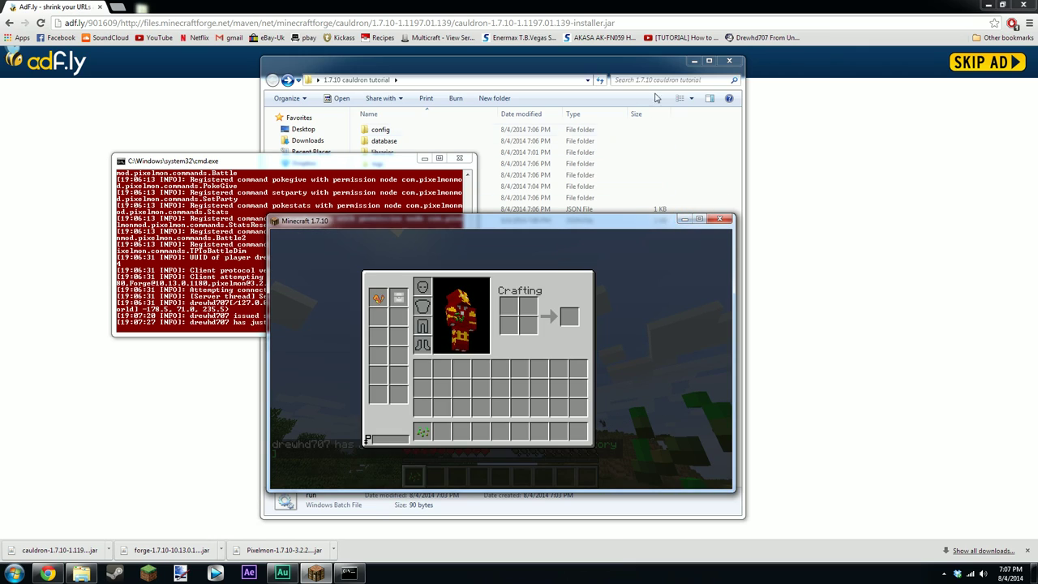
- Open the plugins folder of the "1.7.10 cauldron tutorial" server and bring the server console to the front
left_click(650, 61)
double_click(421, 188)
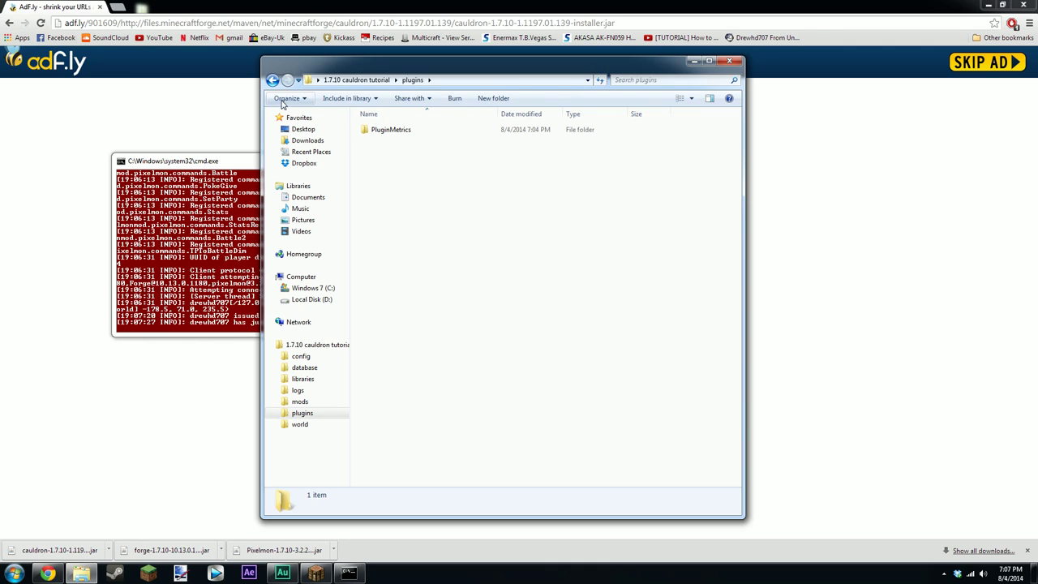
left_click(175, 277)
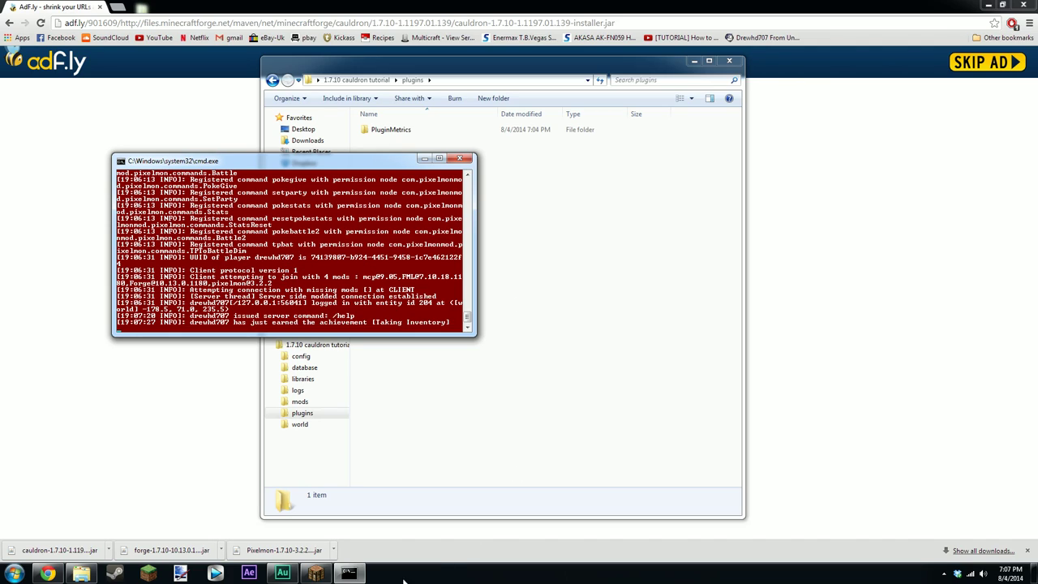
- Return to the Minecraft client and close it to leave the server
left_click(316, 572)
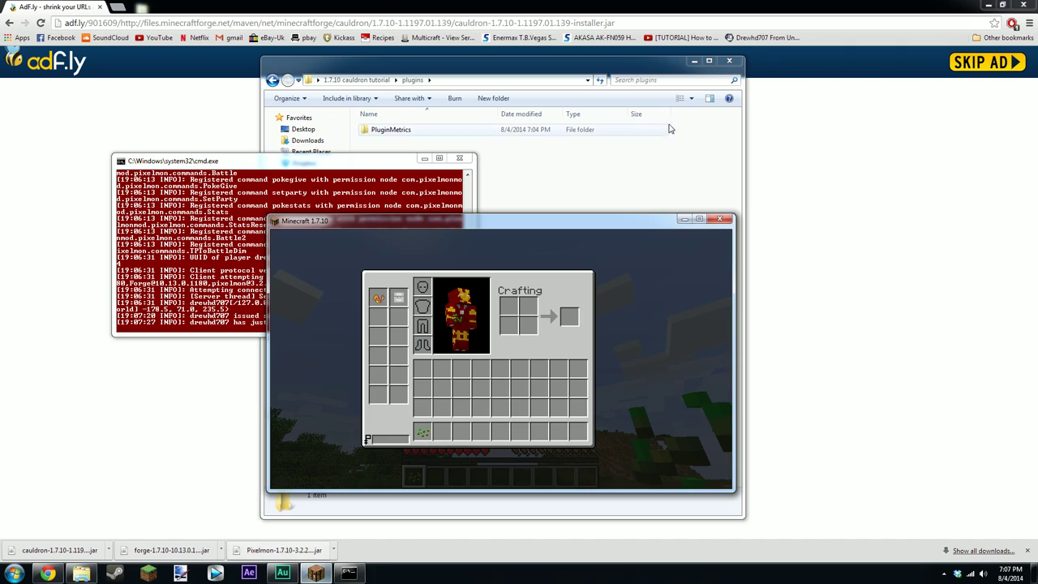
left_click(717, 219)
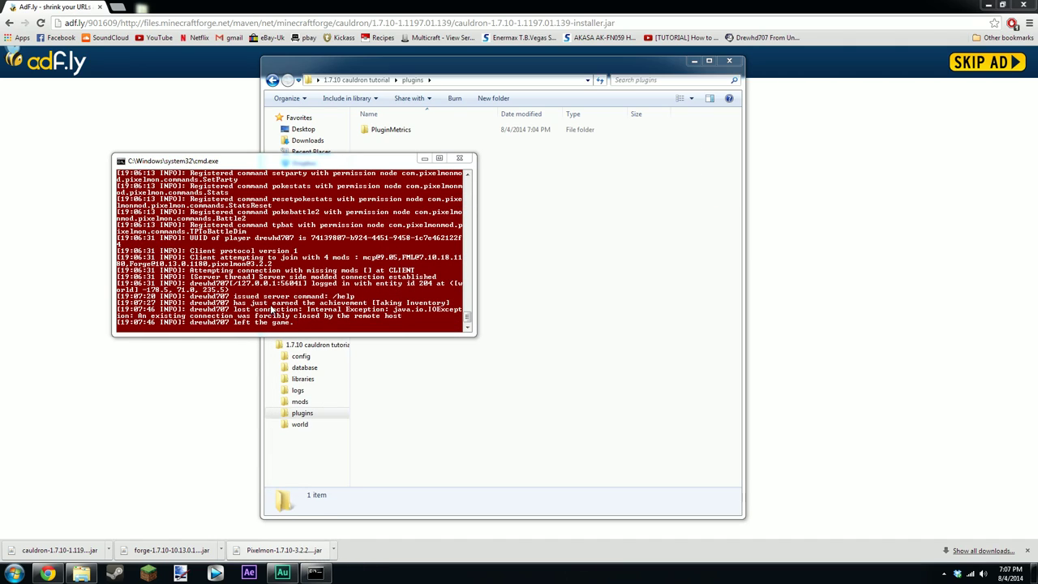
- Try the reload command in the server console again, and move the console over the plugins folder window
left_click(280, 312)
type("reloa")
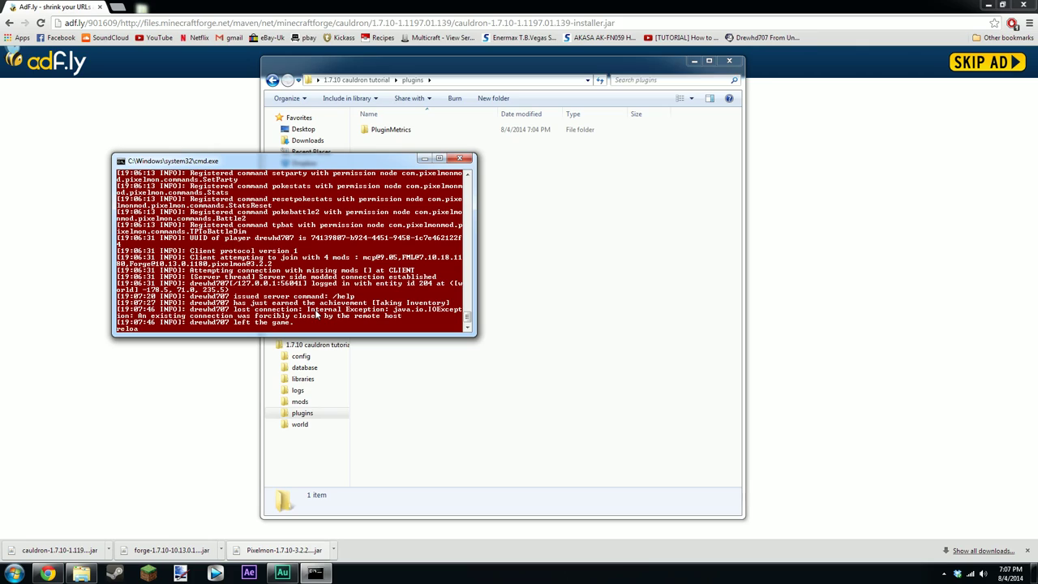
type("d")
key("Return")
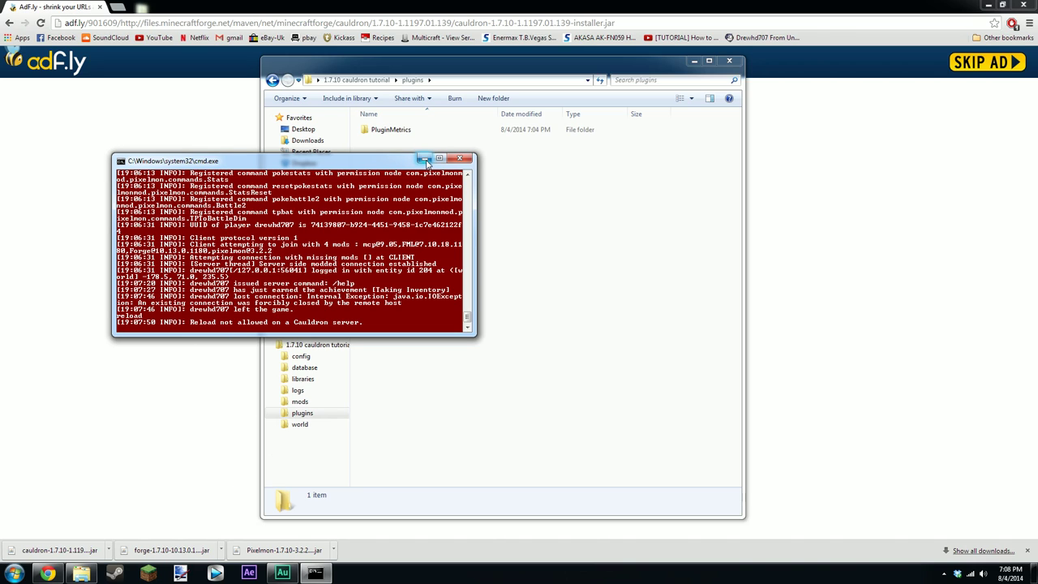
left_click_drag(427, 163, 609, 171)
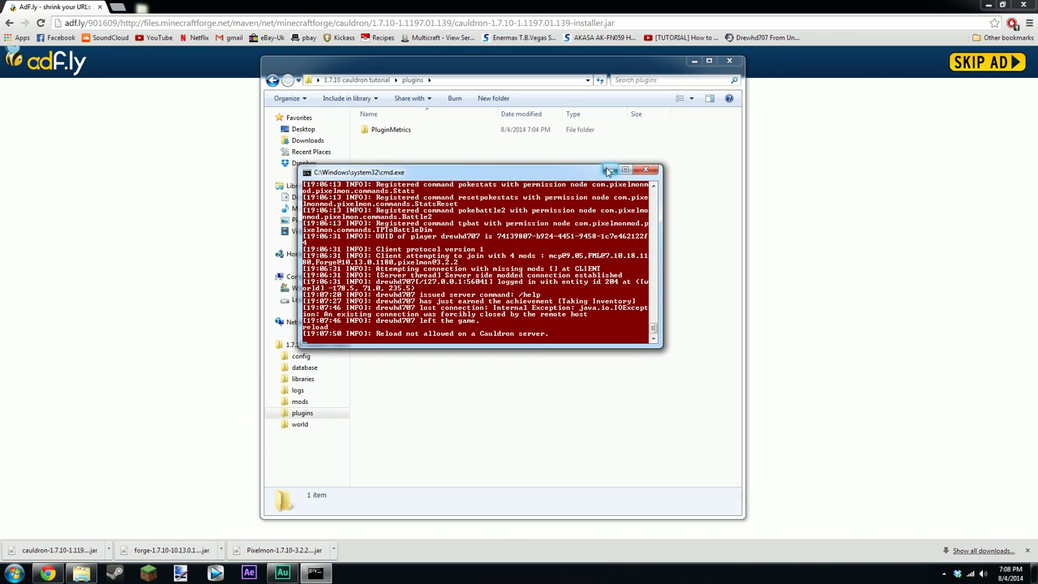